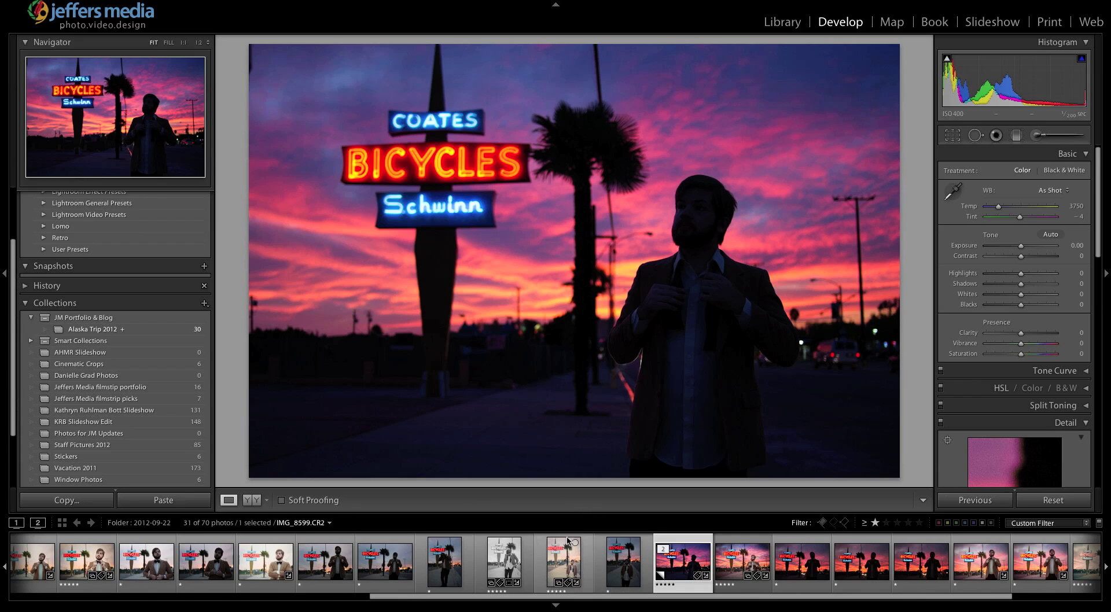
- Zoom in on the BICYCLES sign, then open the original IMG_8601 sunset portrait, not the copy
scroll(497, 559, left, 5)
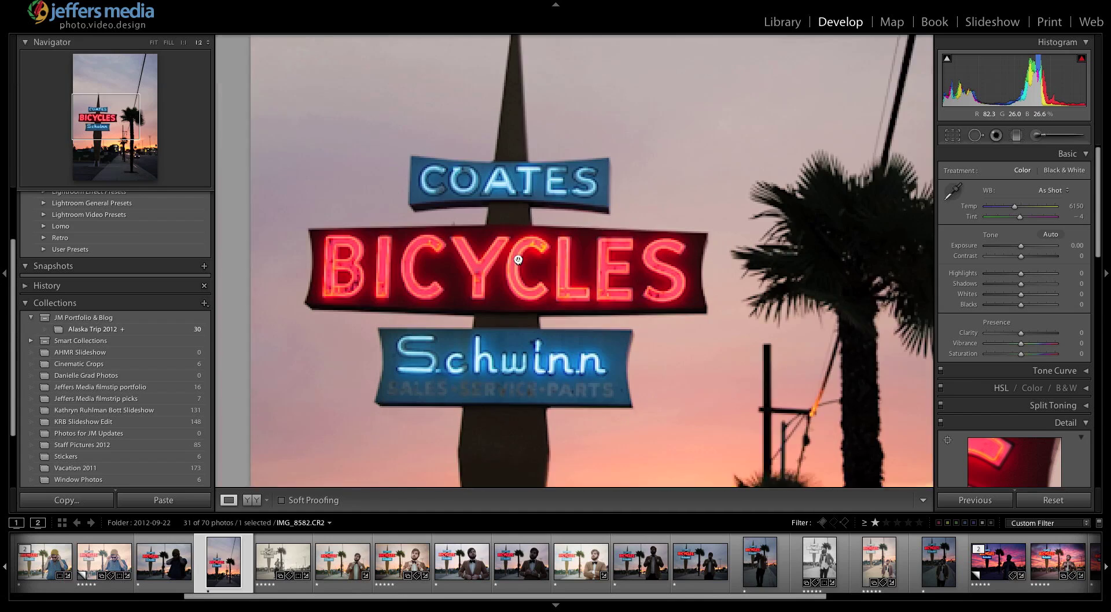
click(519, 263)
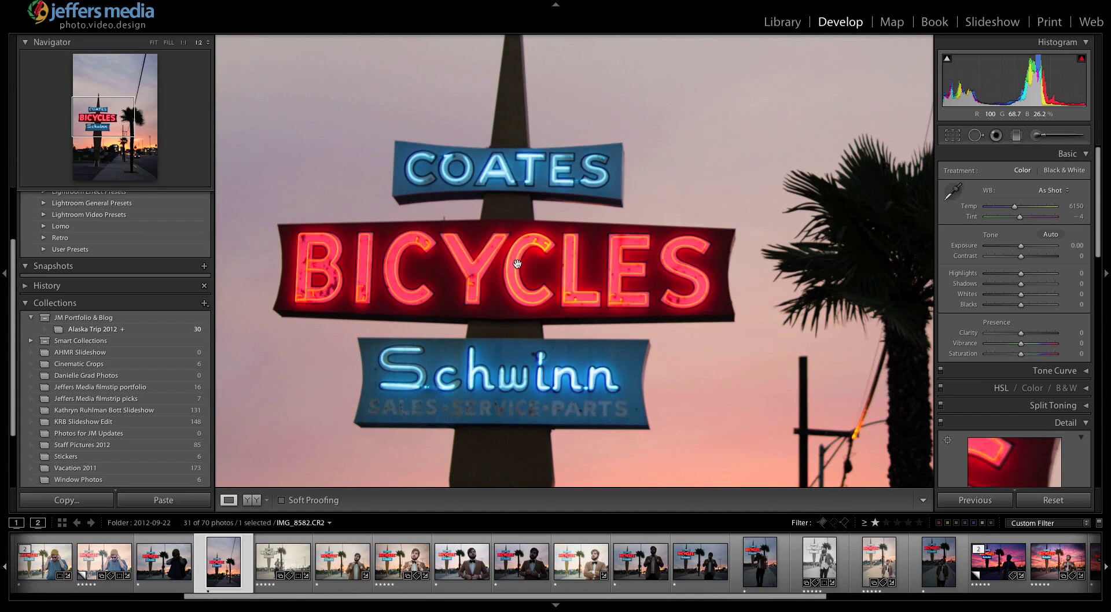
click(519, 263)
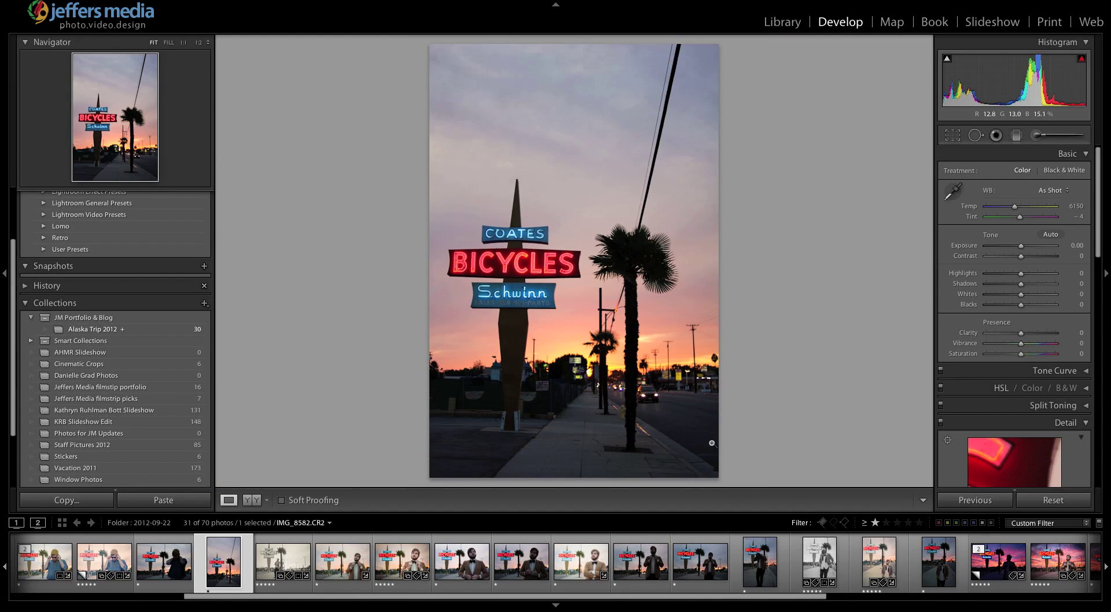
scroll(771, 572, down, 3)
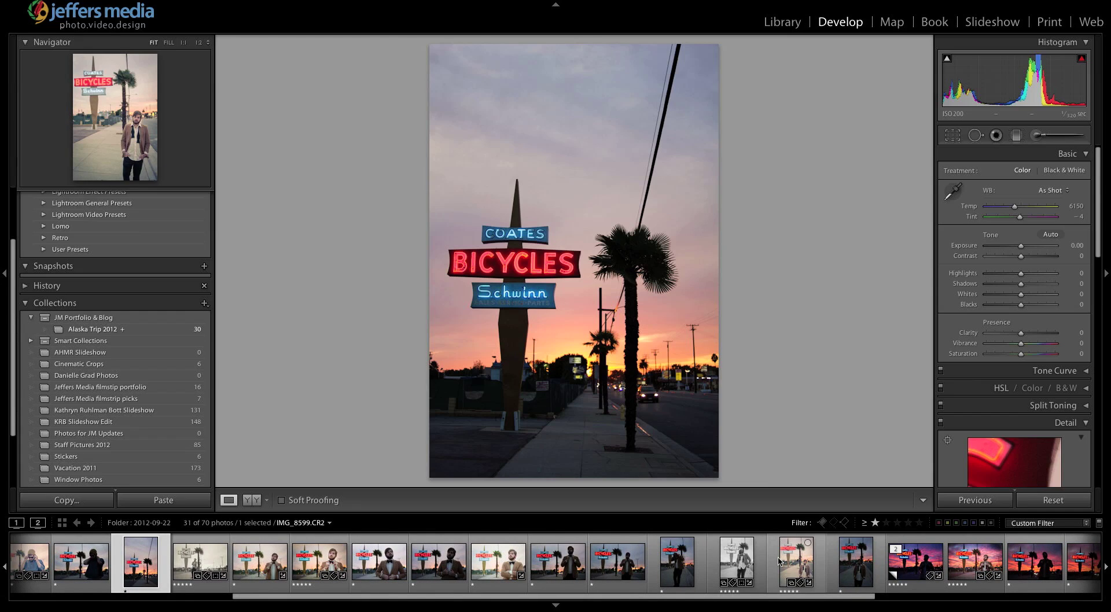
click(915, 561)
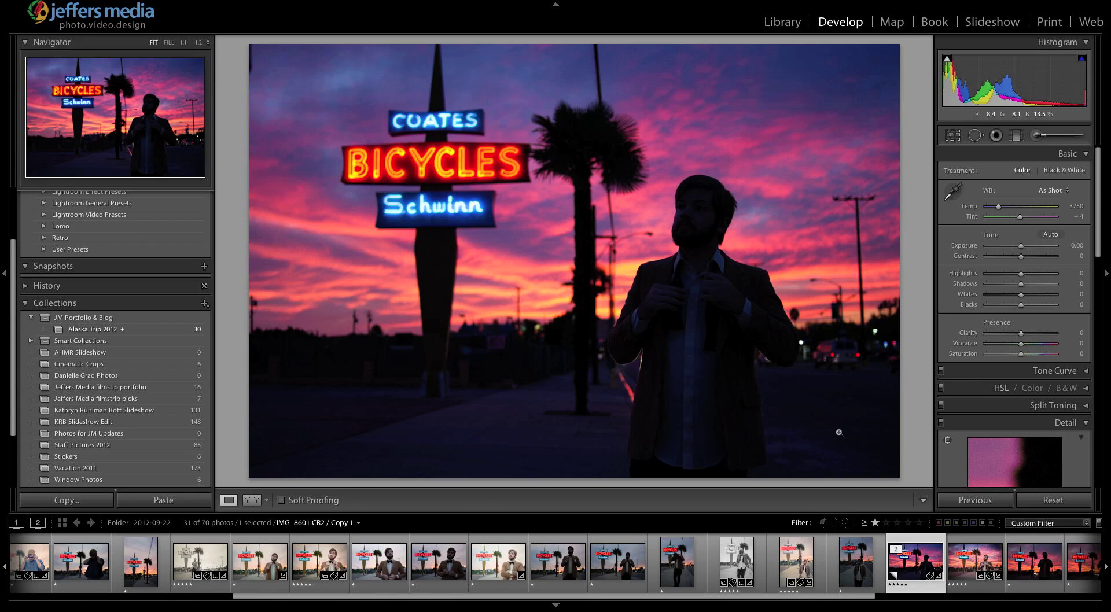
click(912, 563)
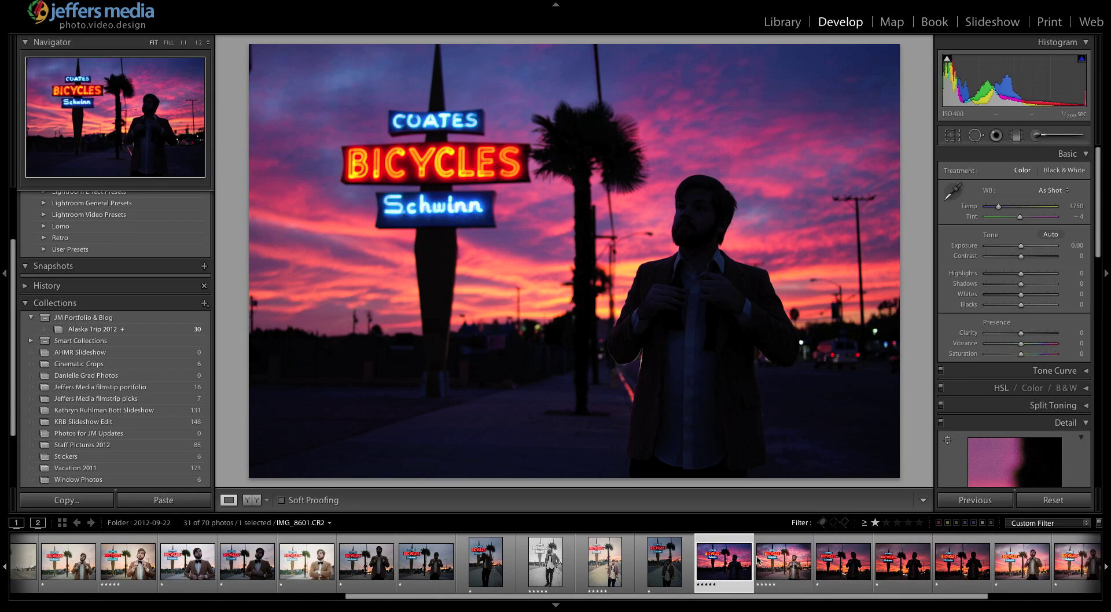
- Preview the finished edit, then raise Exposure on the unedited copy to +2.90
click(785, 559)
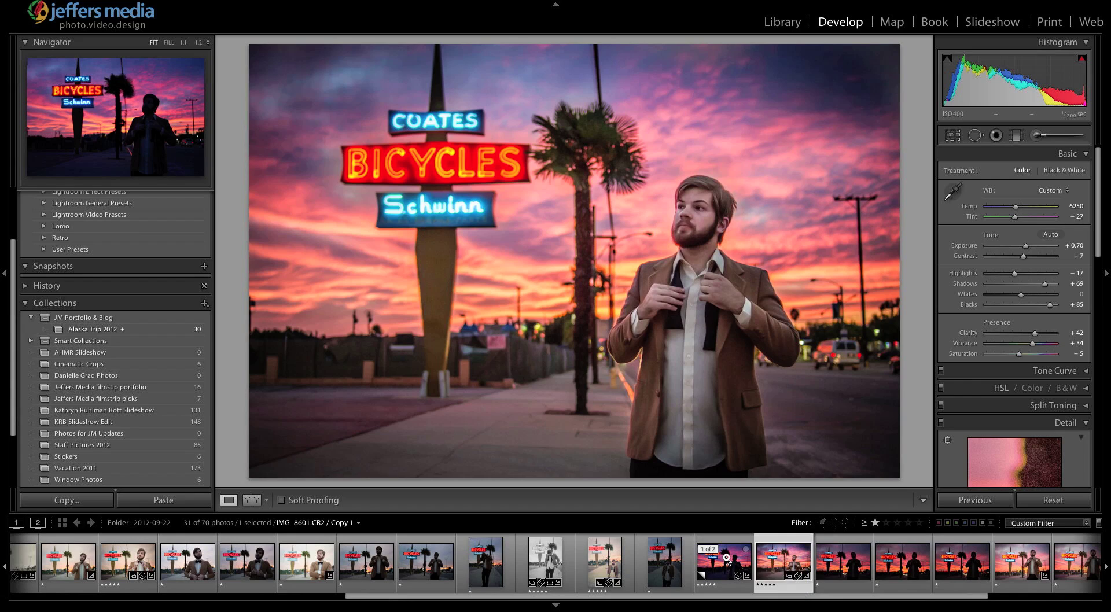
click(728, 560)
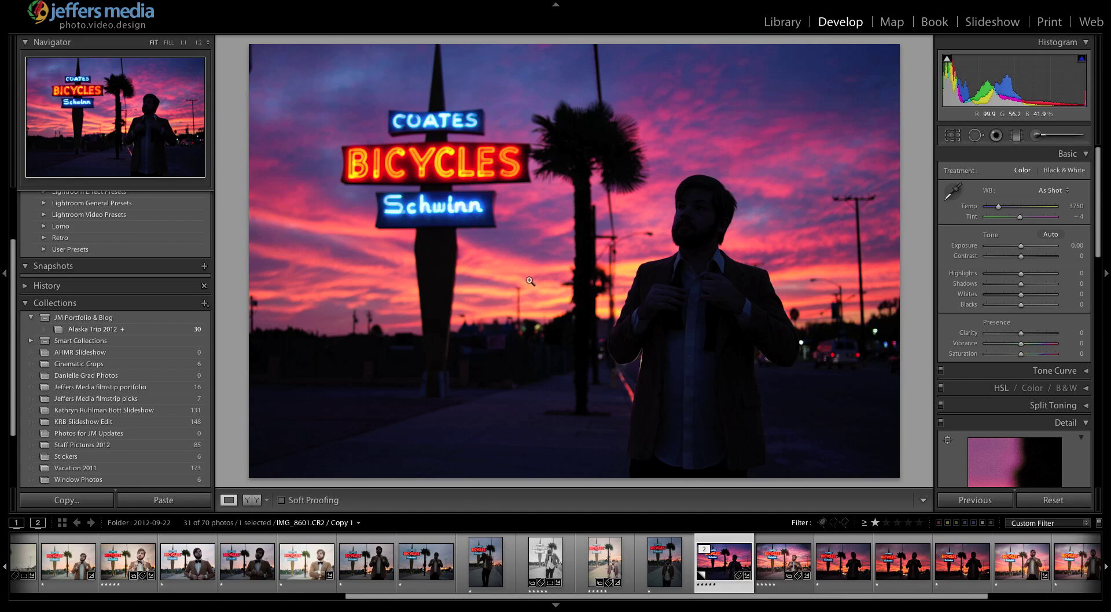
drag(1027, 251, 1041, 251)
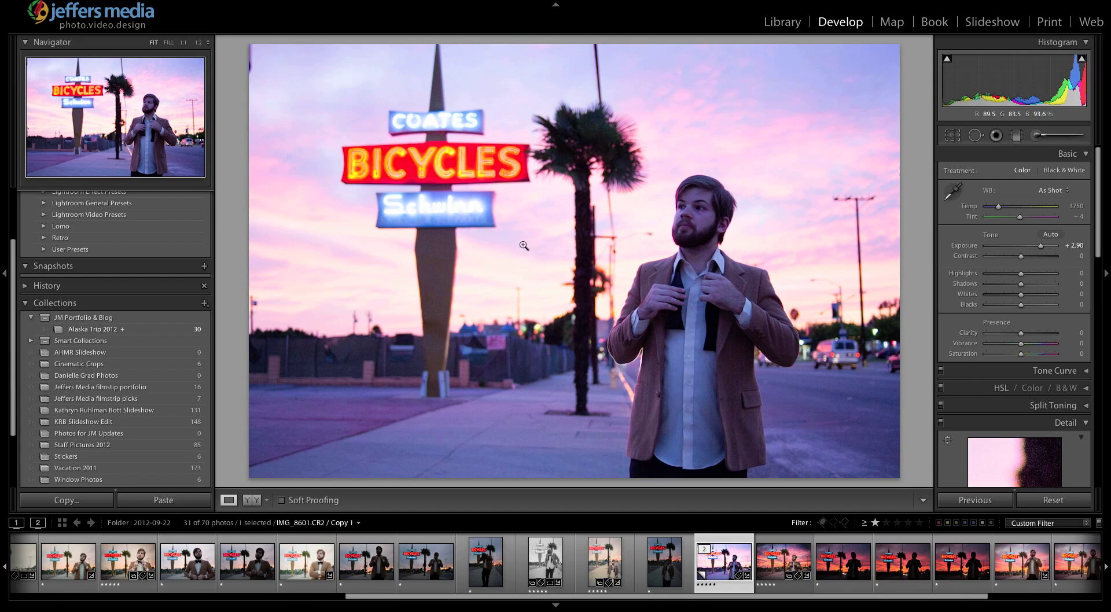
- Pull Highlights down, then reset Whites, Highlights and Exposure to 0
drag(1007, 273, 993, 295)
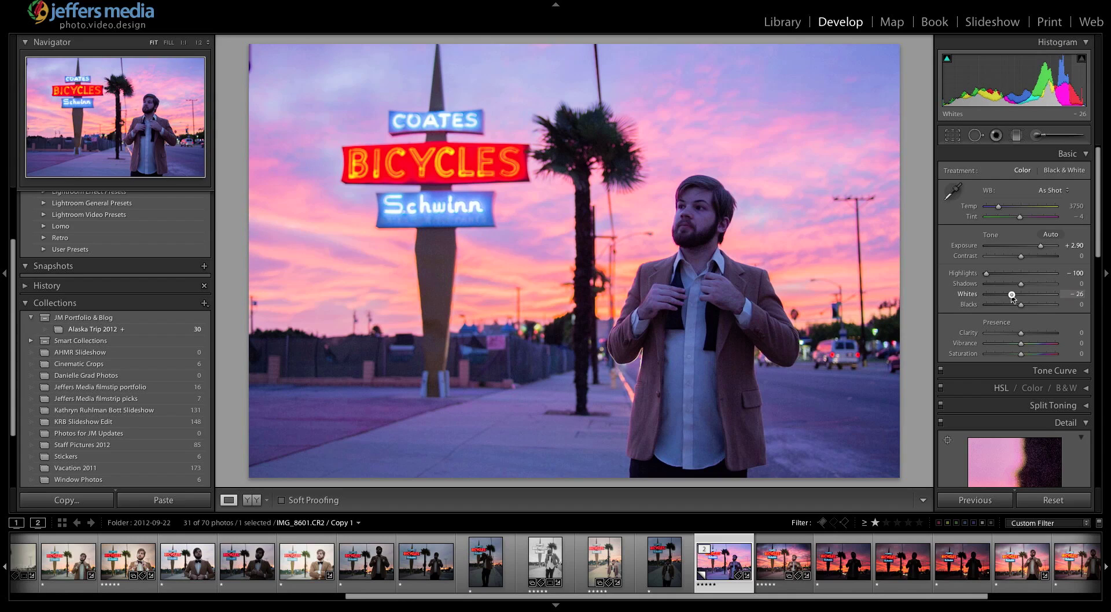
double_click(966, 295)
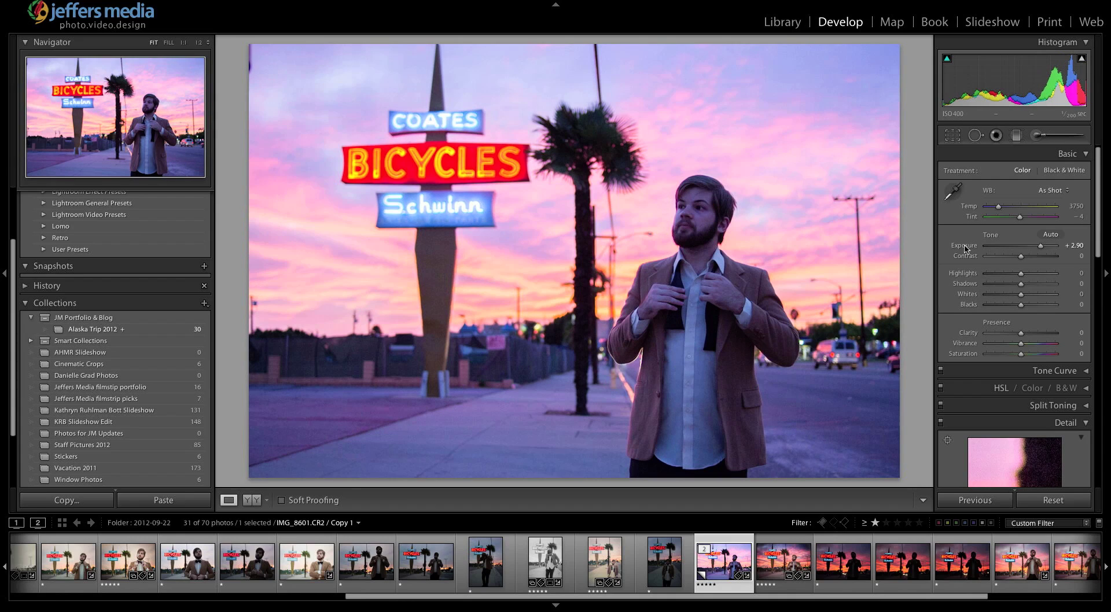
double_click(964, 273)
double_click(964, 246)
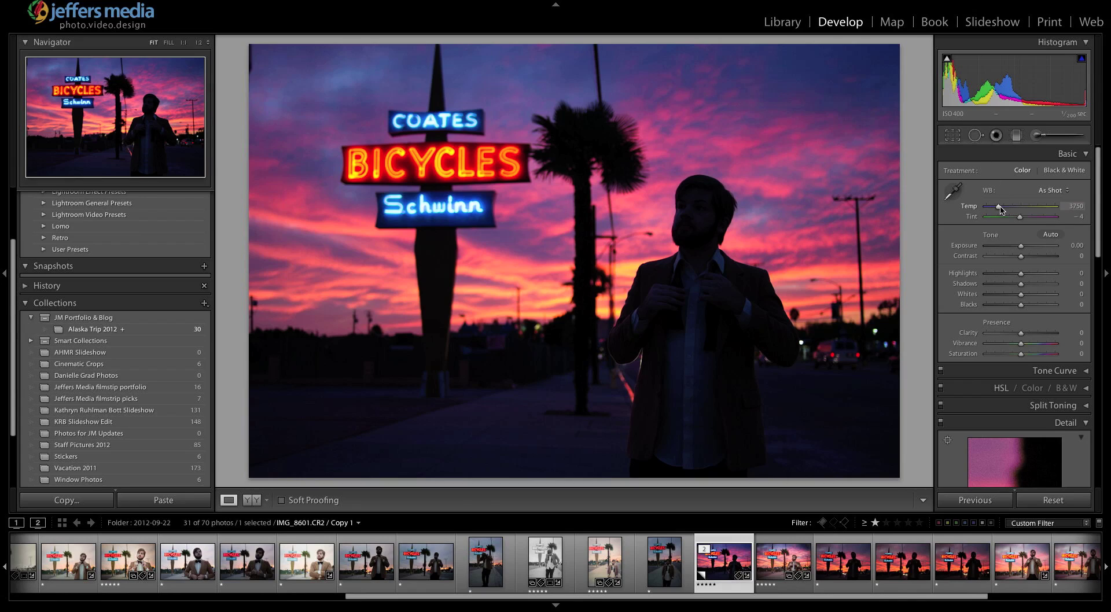
- Sample white balance from the dark road, cool Temp to 4502 with Tint −60, and fine-tune Exposure
click(956, 195)
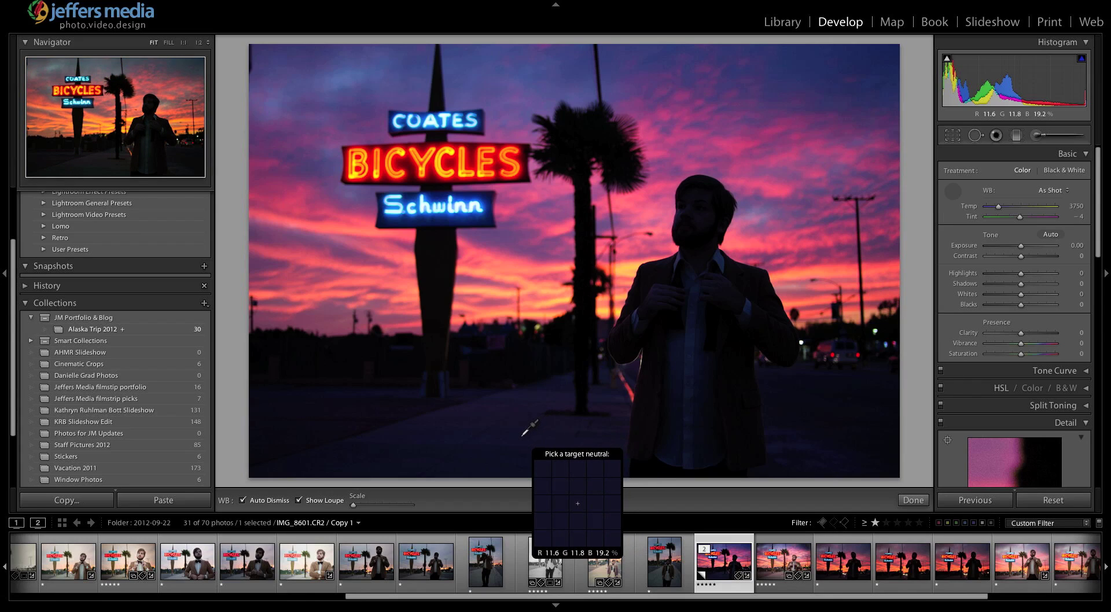
click(788, 406)
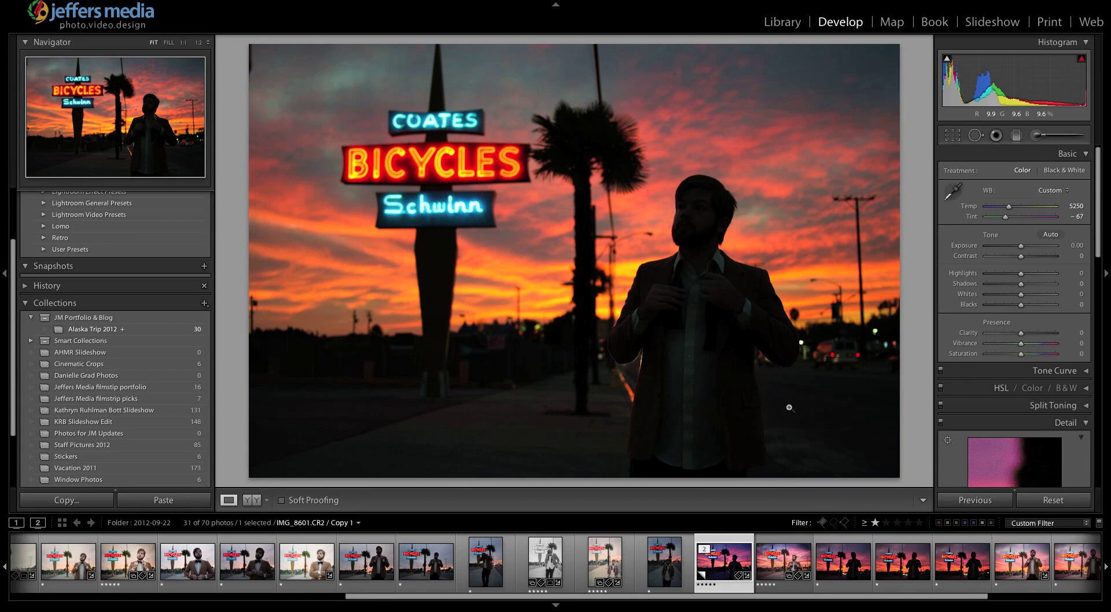
click(951, 198)
click(534, 440)
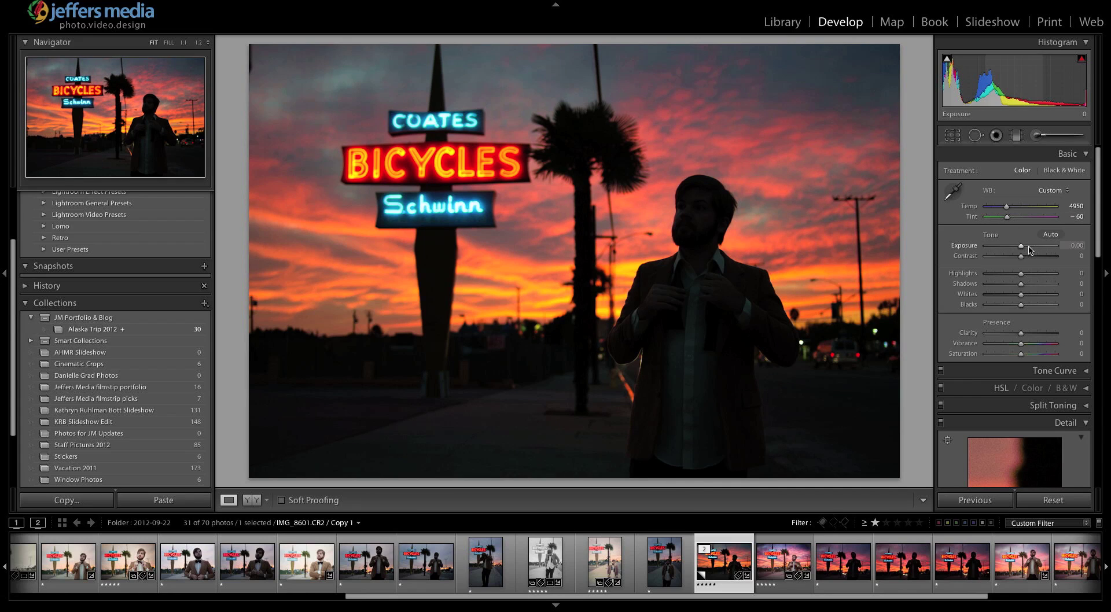
drag(1029, 250, 1043, 248)
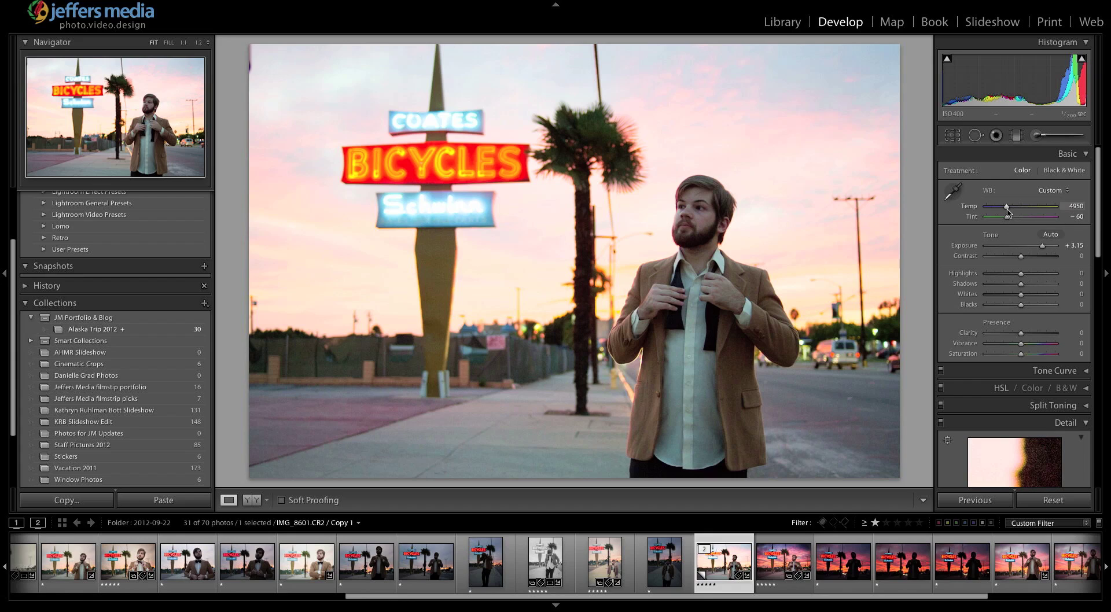
drag(1007, 209, 1004, 211)
drag(1034, 243, 1024, 248)
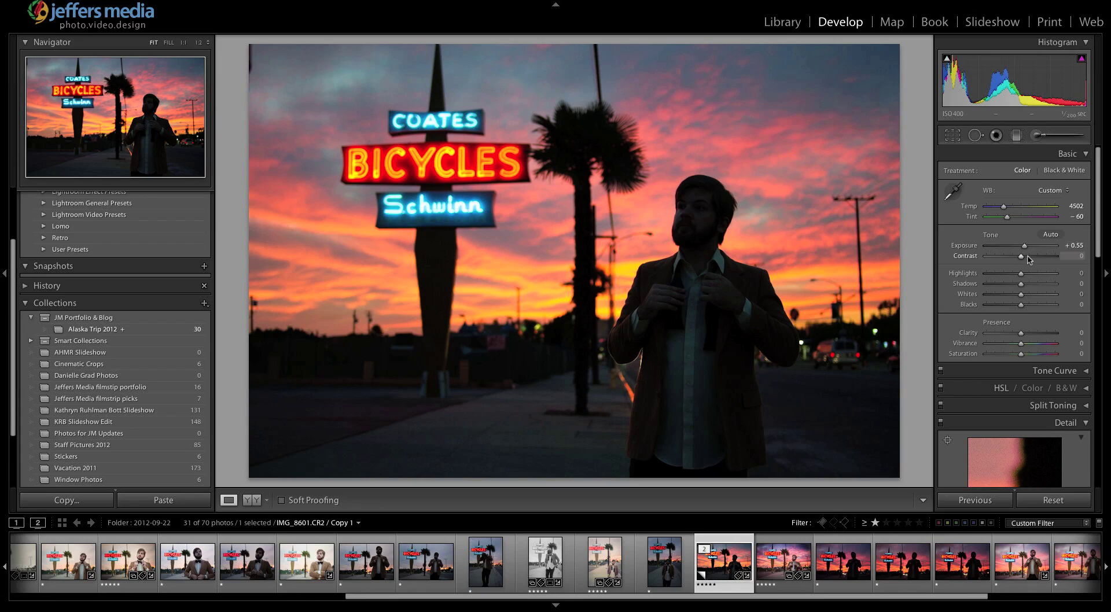
- Raise Contrast to +14 and Shadows to +100 to reveal the man
drag(1021, 257, 1025, 256)
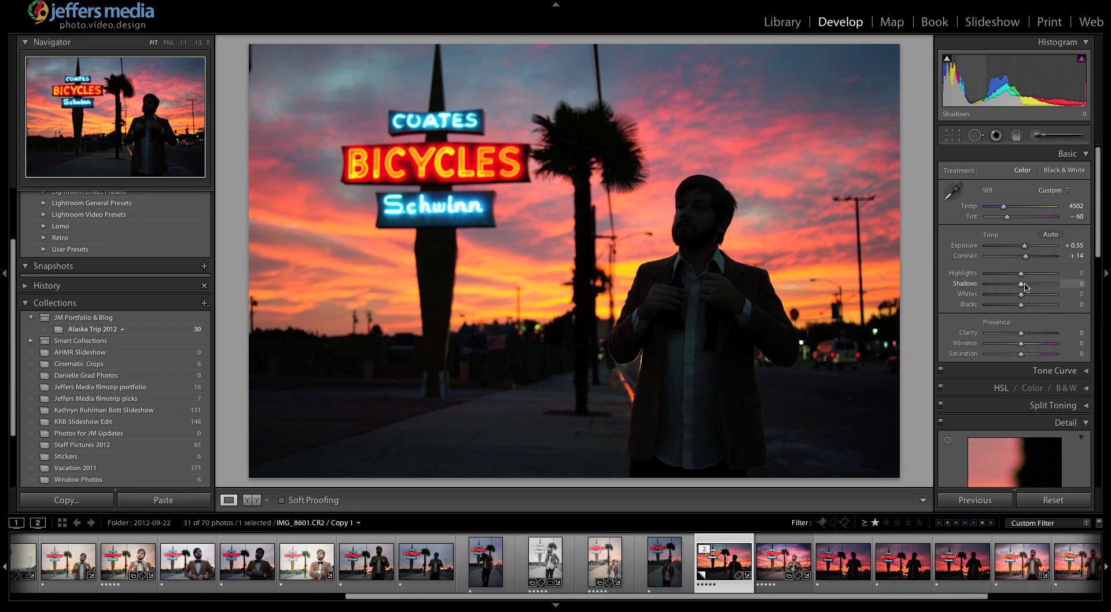
mouse_move(1025, 284)
mouse_down()
mouse_move(1065, 286)
mouse_move(1033, 305)
mouse_up()
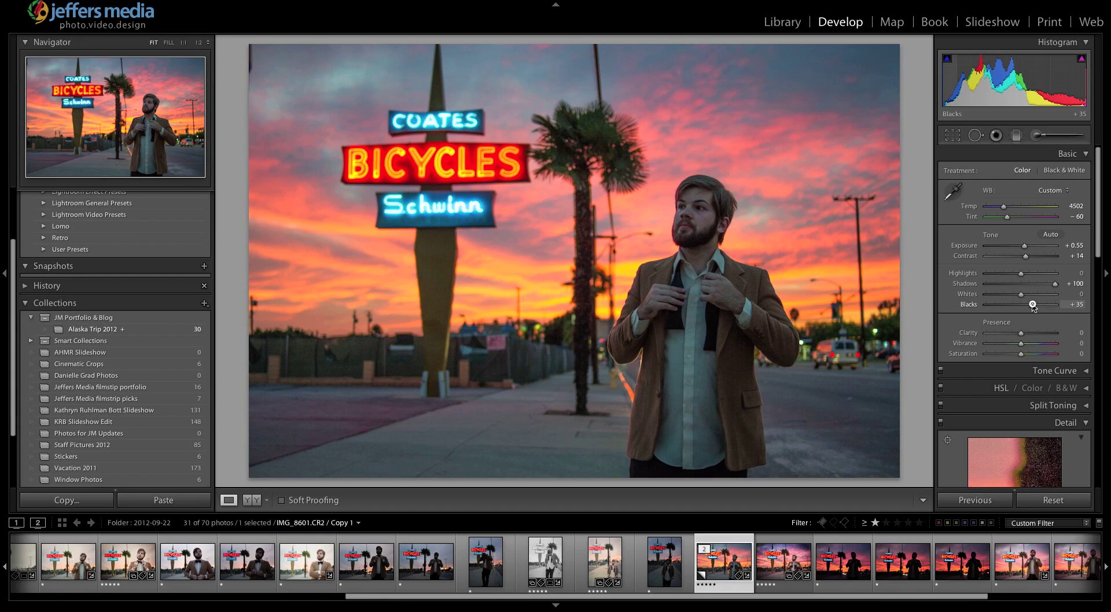
click(950, 198)
- Try a resampled white balance, a Tint tweak, and the As Shot and Auto presets
click(544, 438)
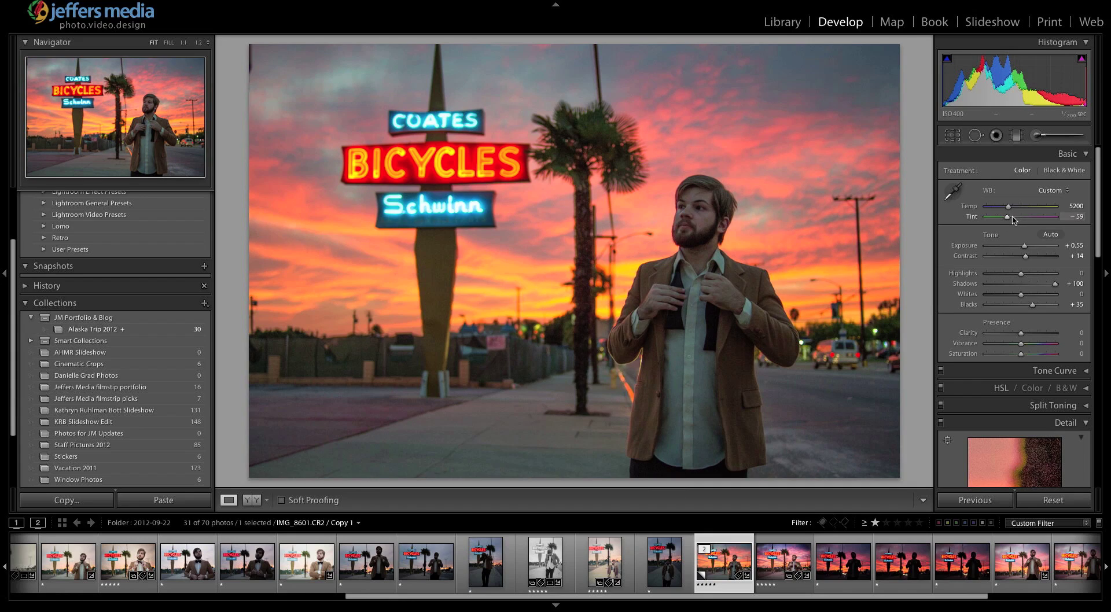
drag(1008, 218, 1012, 218)
click(1044, 190)
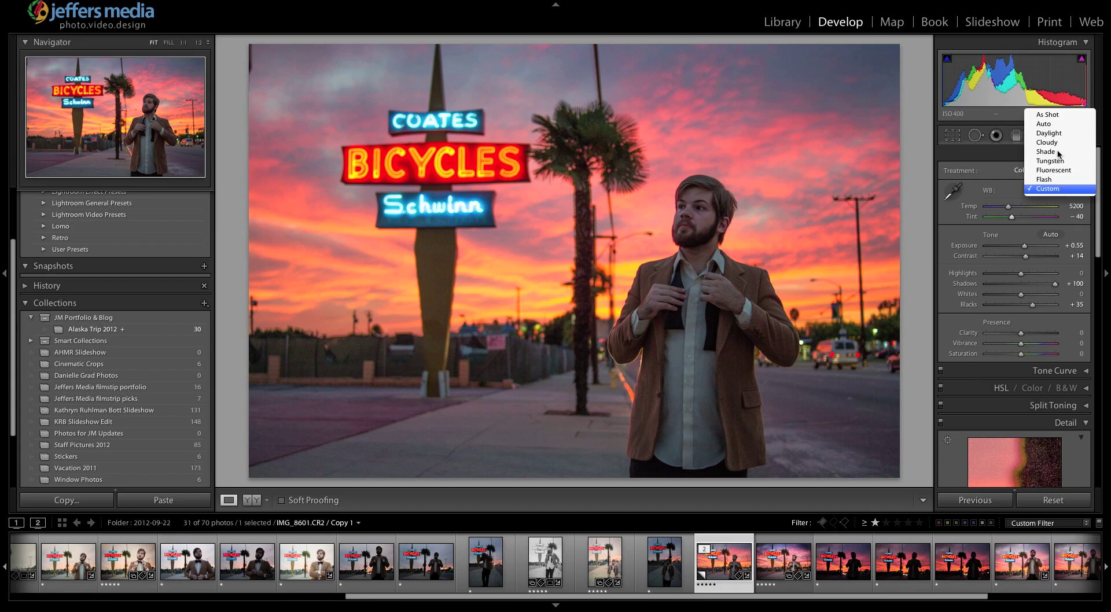
click(1058, 113)
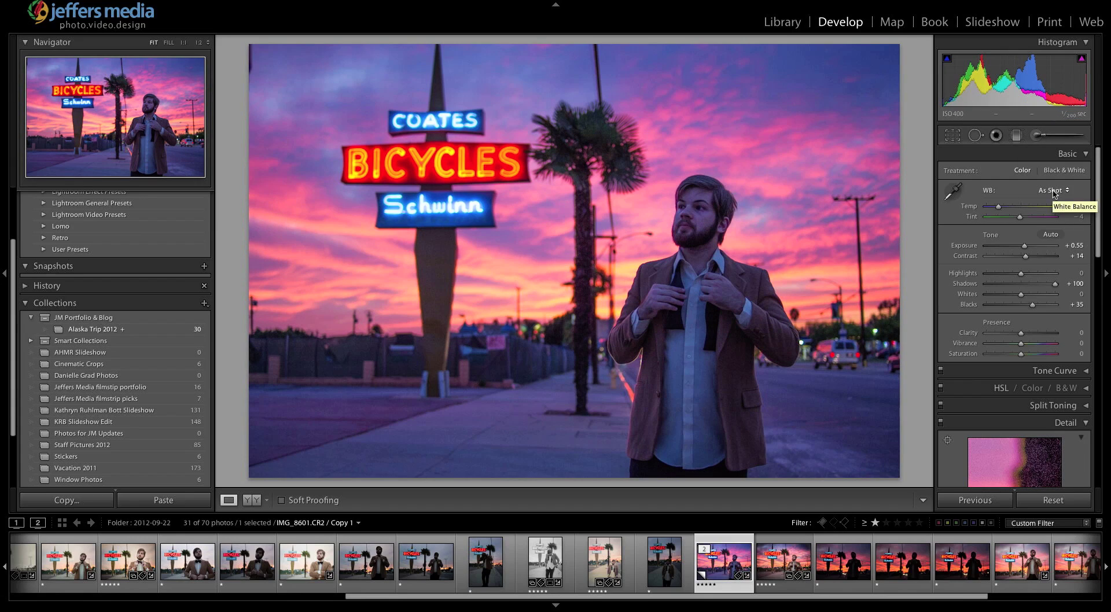
click(1053, 191)
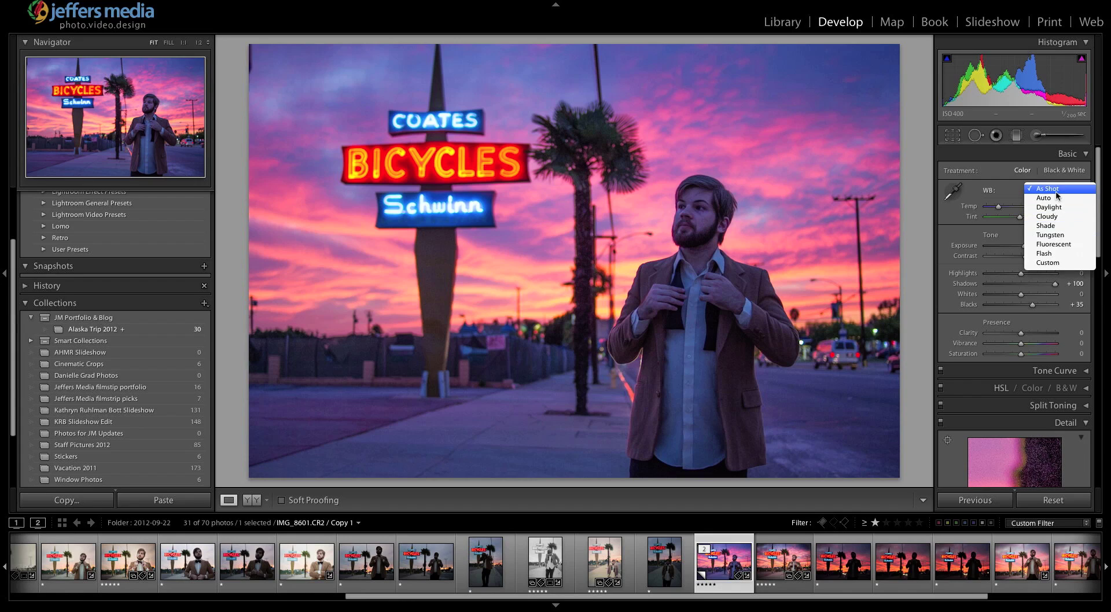
click(1048, 197)
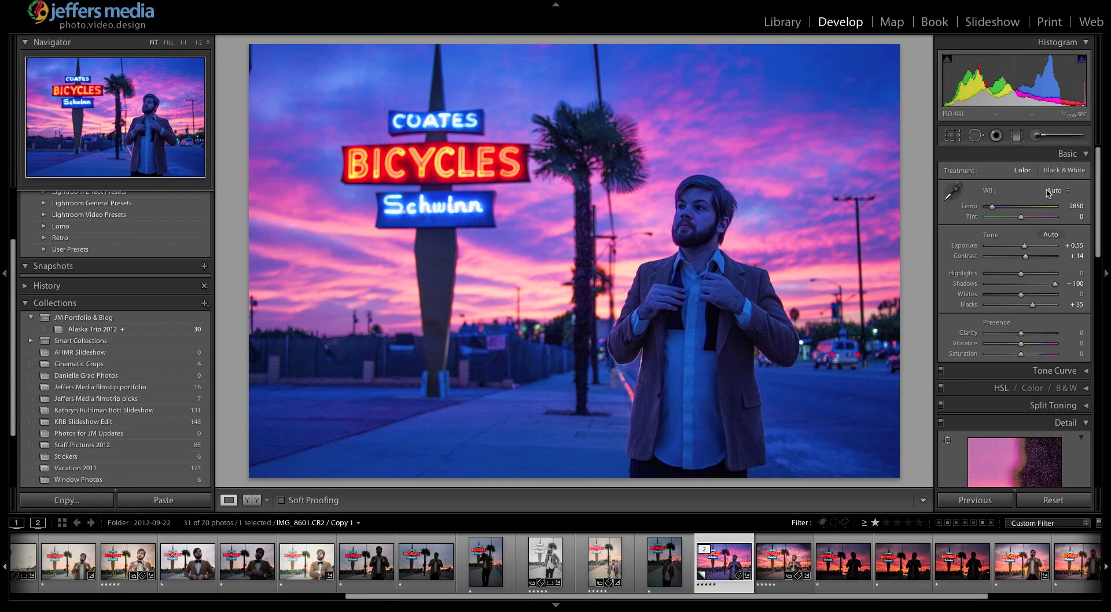
- Choose the Cloudy white balance preset (Temp 6500, Tint +10) and ease Blacks to +31
click(1049, 191)
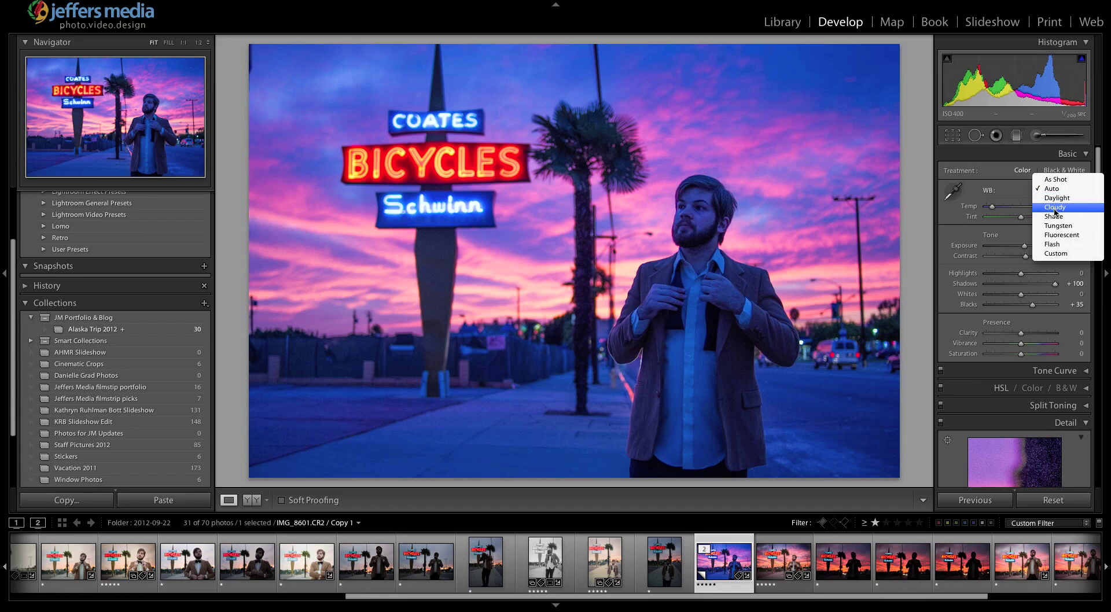
click(1054, 207)
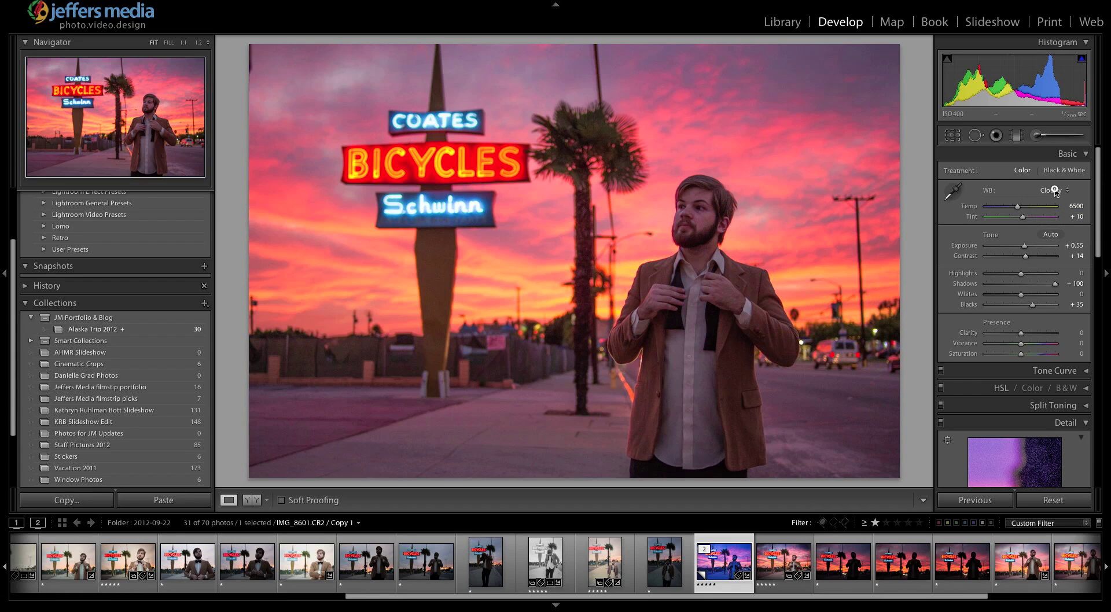
click(1055, 191)
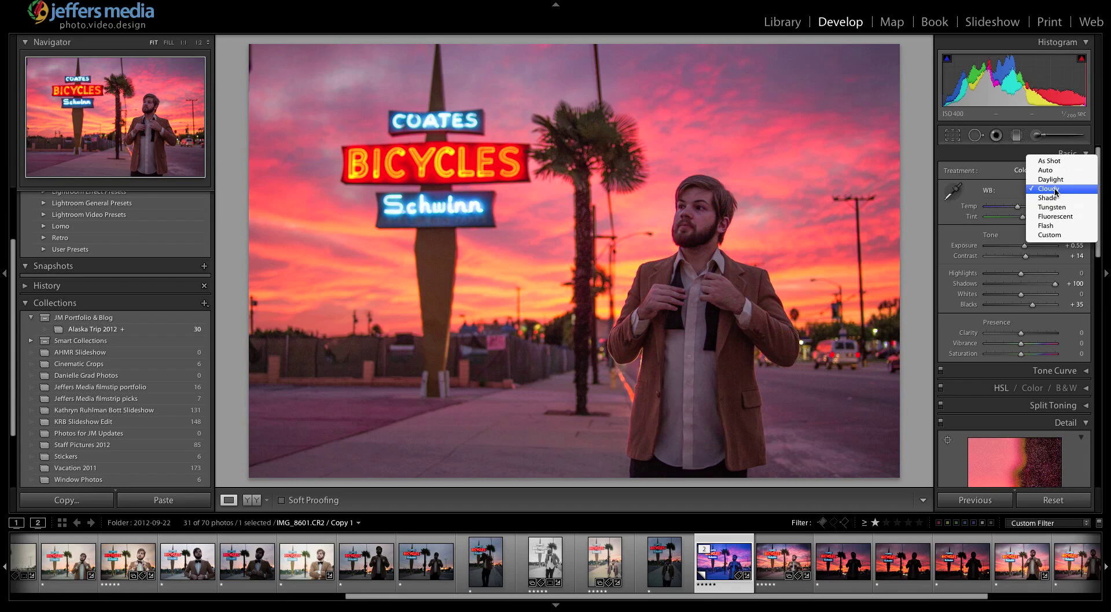
click(1055, 191)
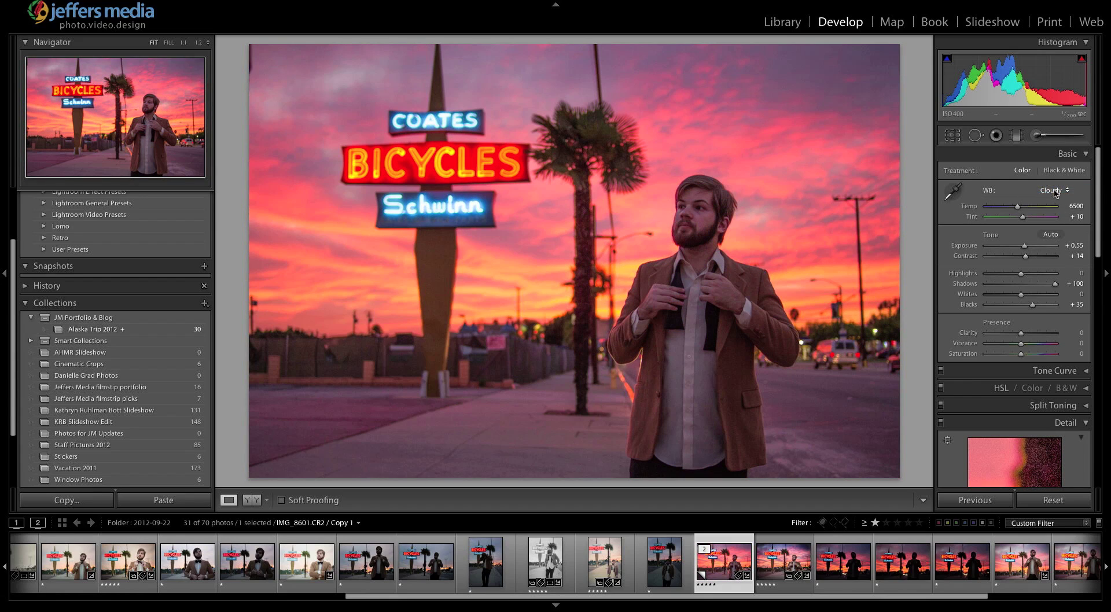
click(1054, 194)
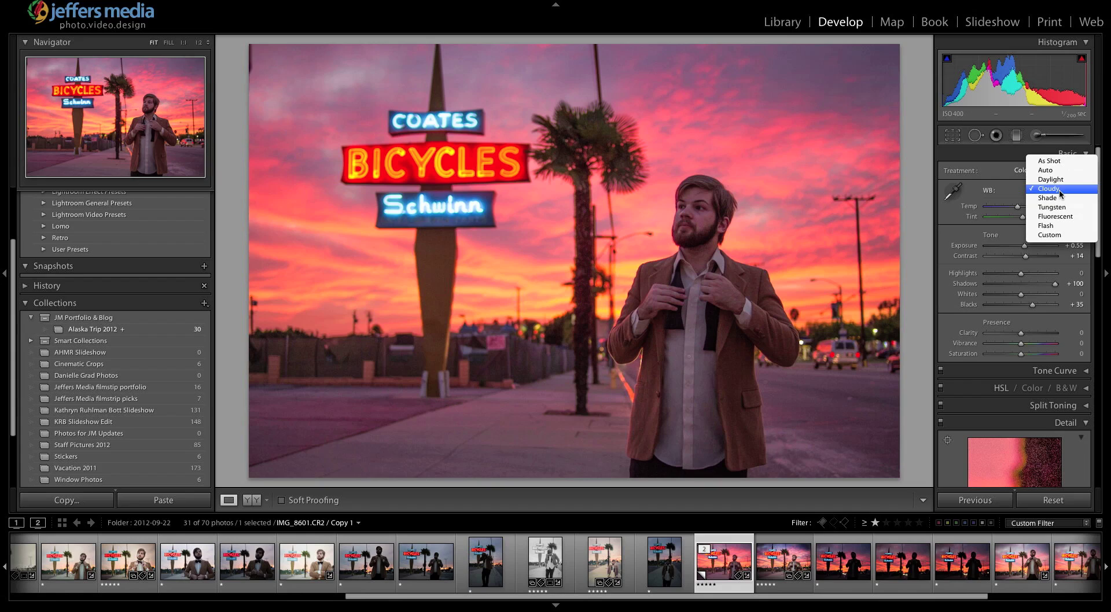
click(1058, 191)
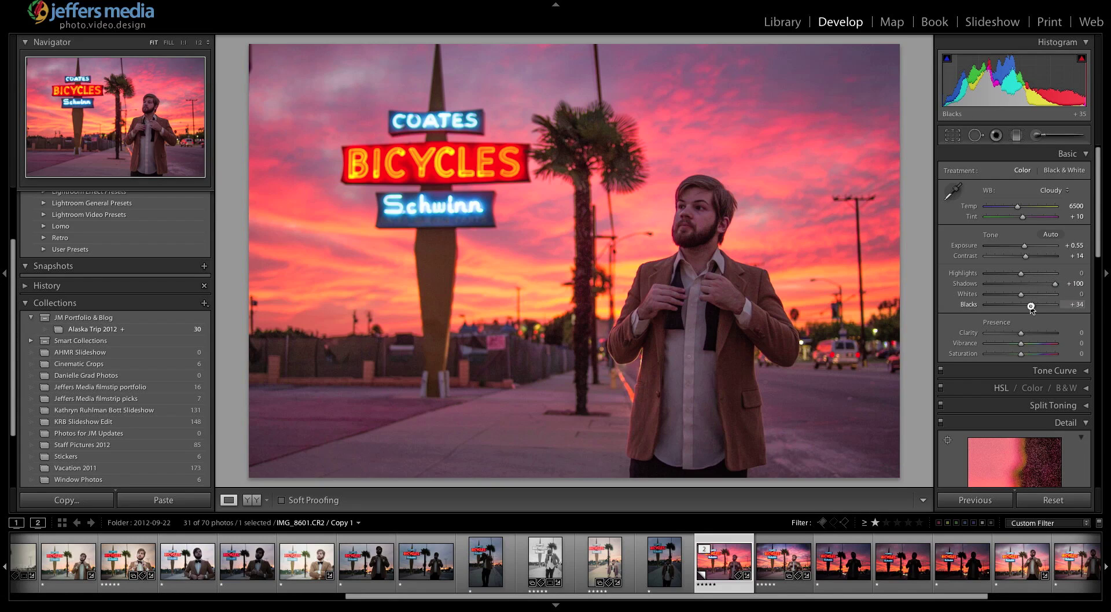
drag(1032, 310, 1031, 310)
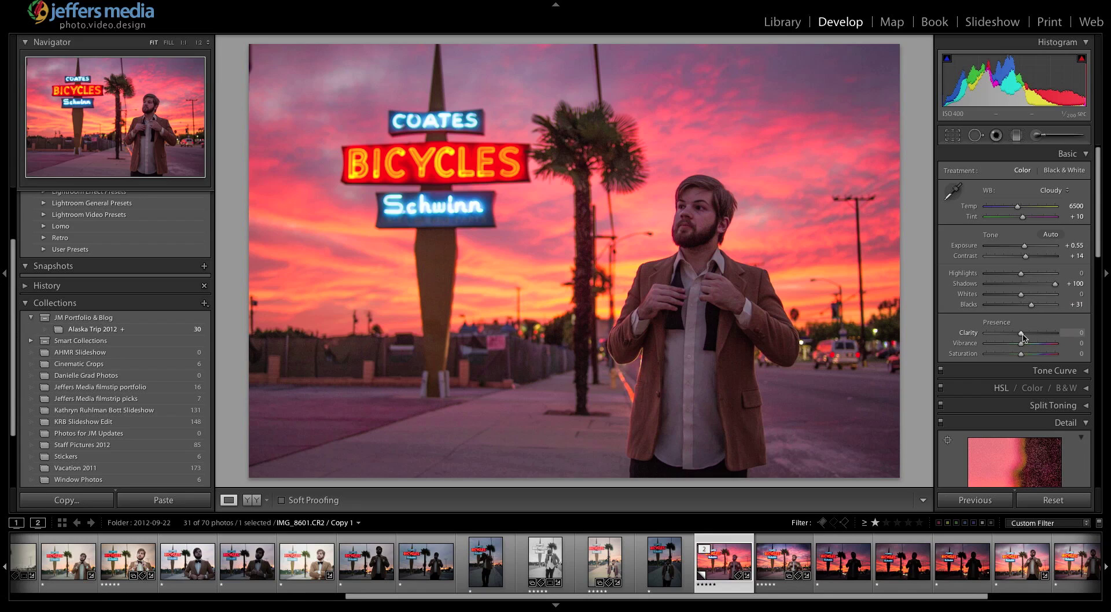
- Inspect the coat at 1:1 and settle Clarity at +51, then return to the fit view
drag(1023, 335, 1035, 338)
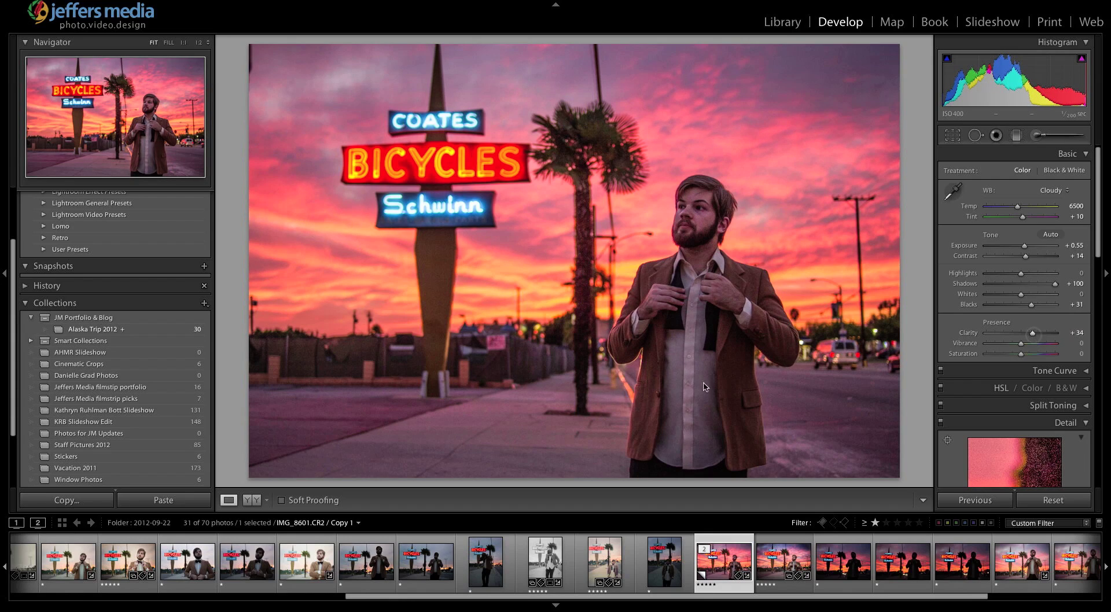
click(619, 360)
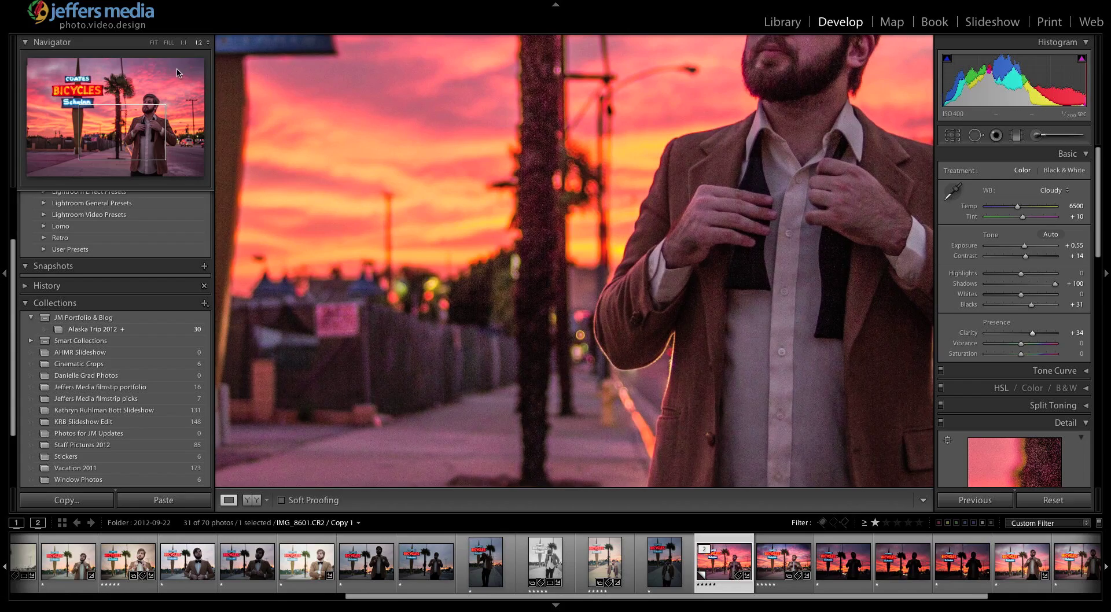
click(183, 42)
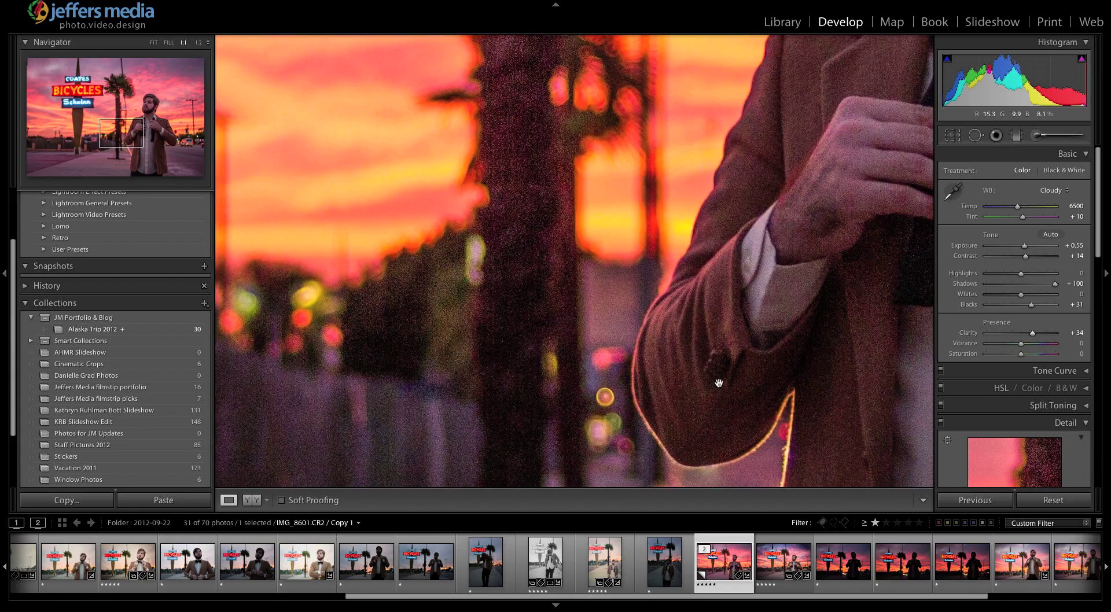
drag(718, 384, 571, 243)
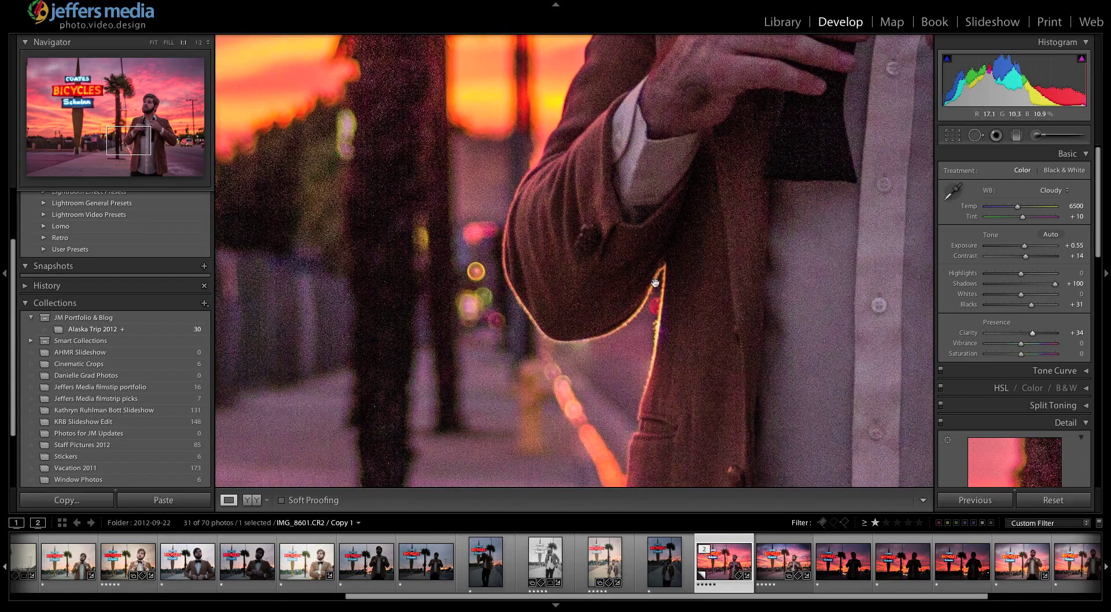
double_click(1032, 334)
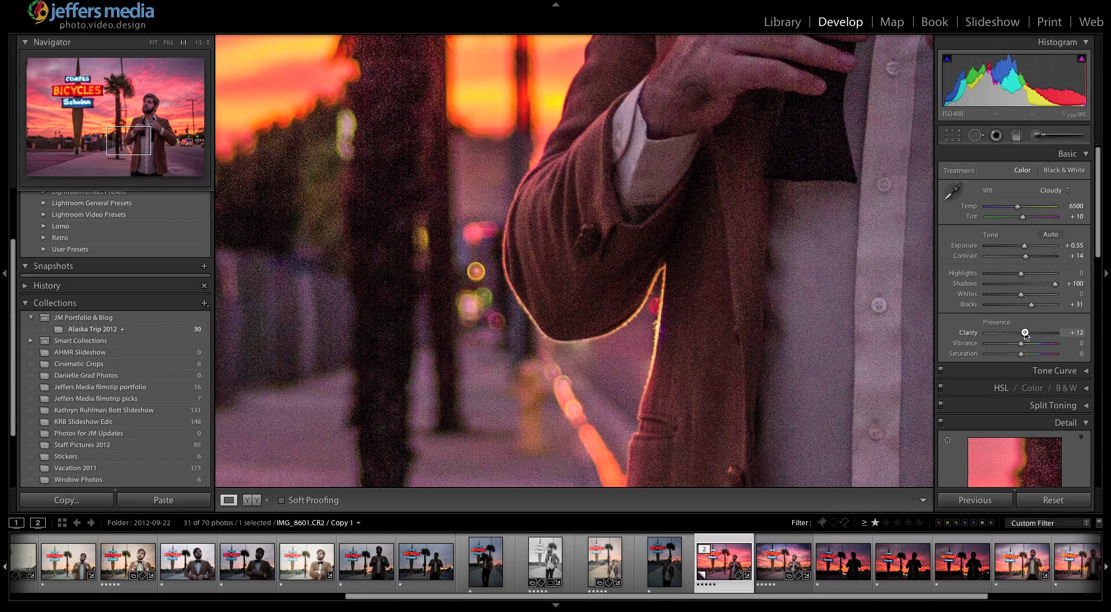
drag(1020, 333, 965, 334)
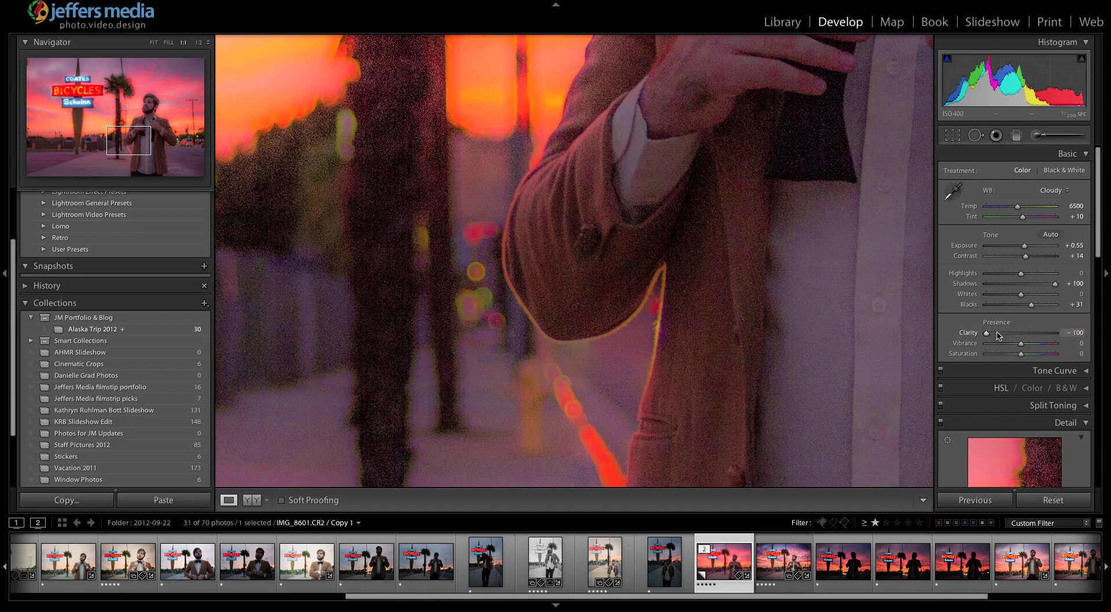
drag(995, 337, 1040, 338)
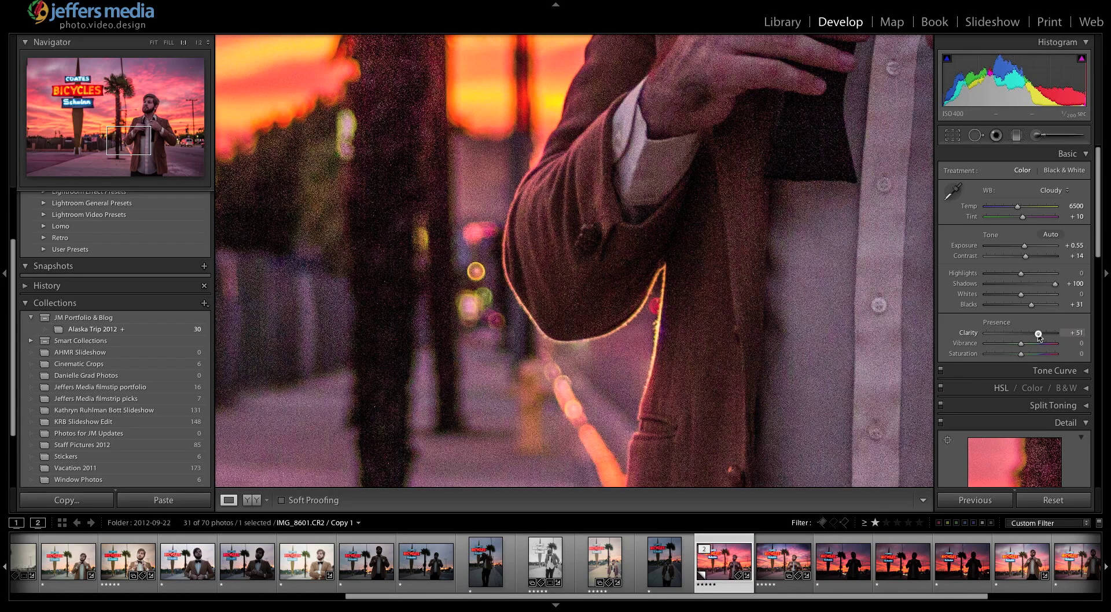
key(z)
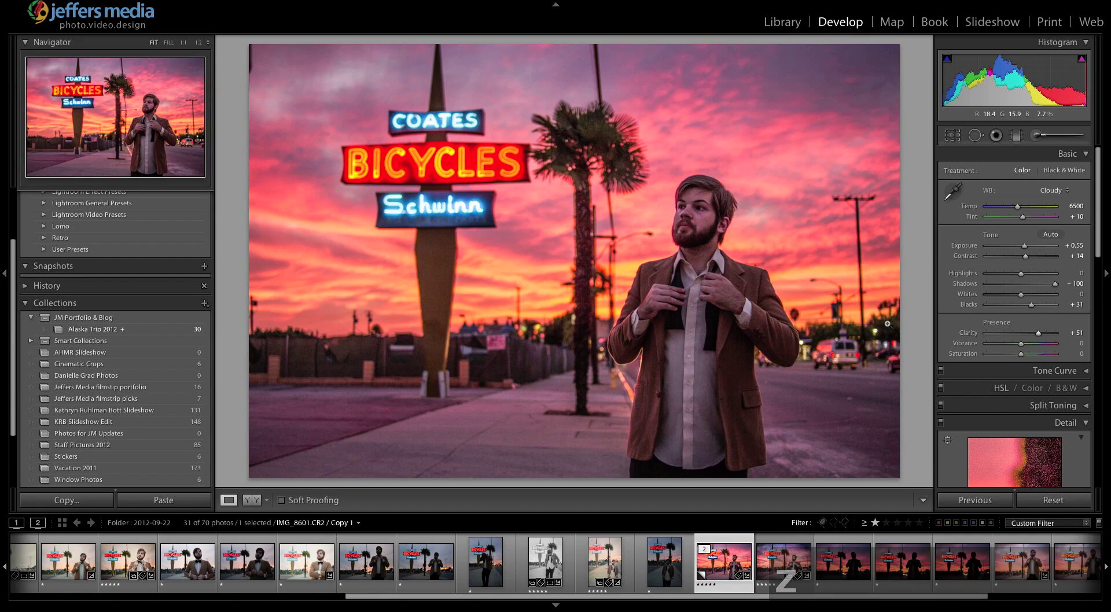
- Compare with the original in History, return to the latest Clarity state, and set Vibrance to +14
click(98, 285)
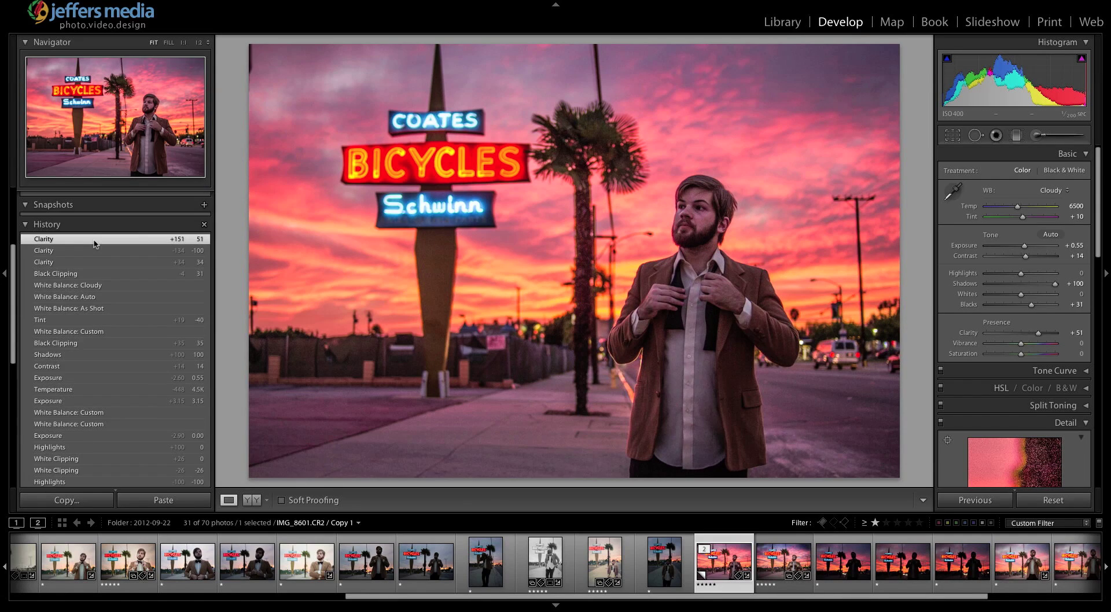
scroll(96, 245, down, 3)
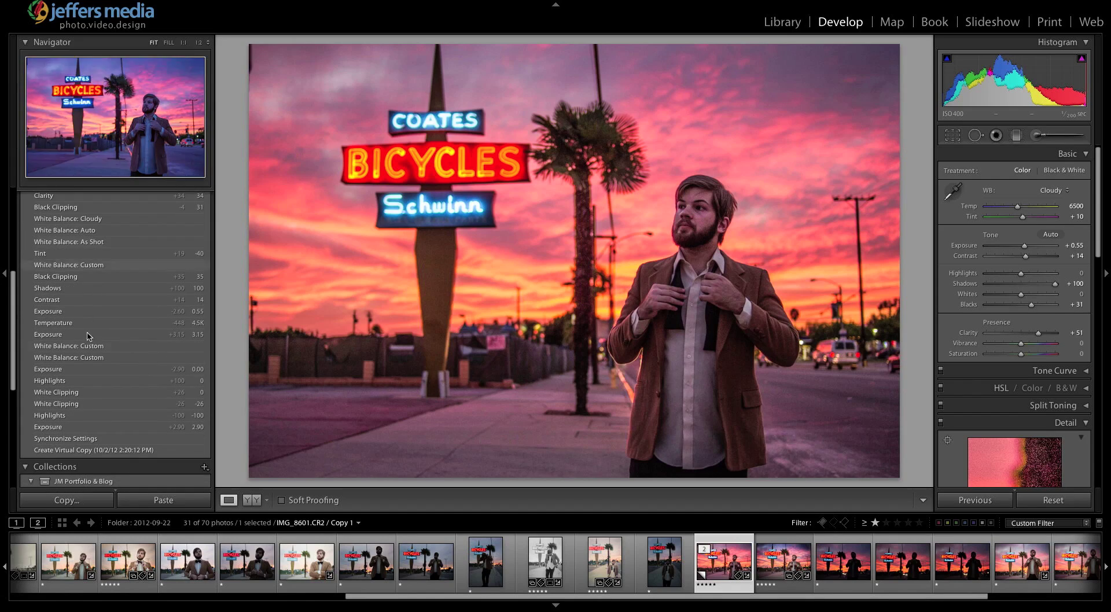
click(77, 438)
scroll(77, 260, up, 3)
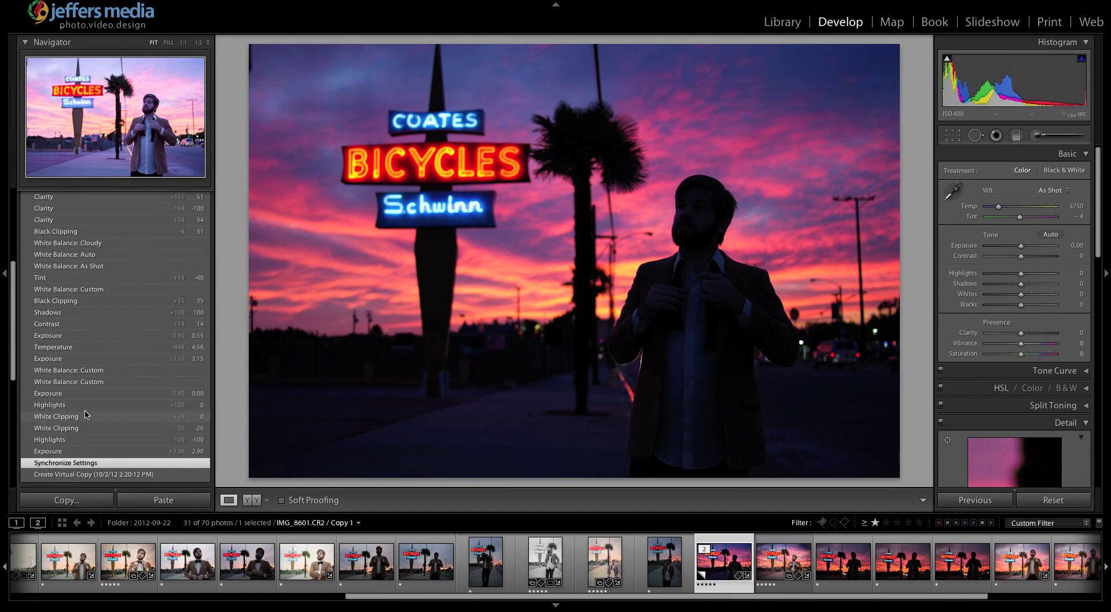
click(77, 260)
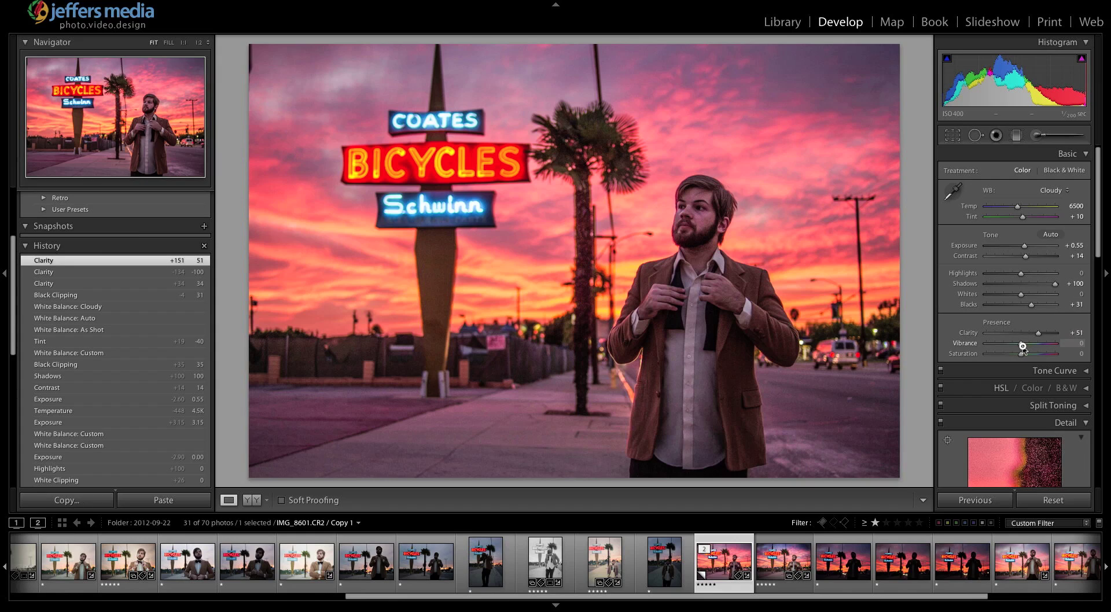
drag(1023, 346, 1028, 347)
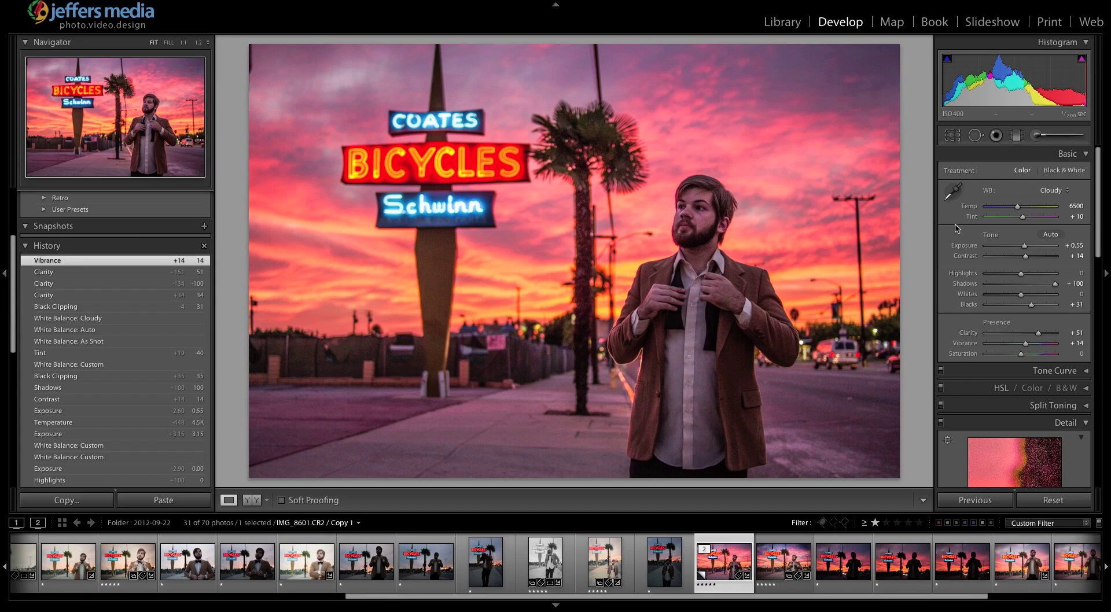
- Lift the tone curve's midpoint slightly, keeping the Point Curve set to Custom
click(954, 370)
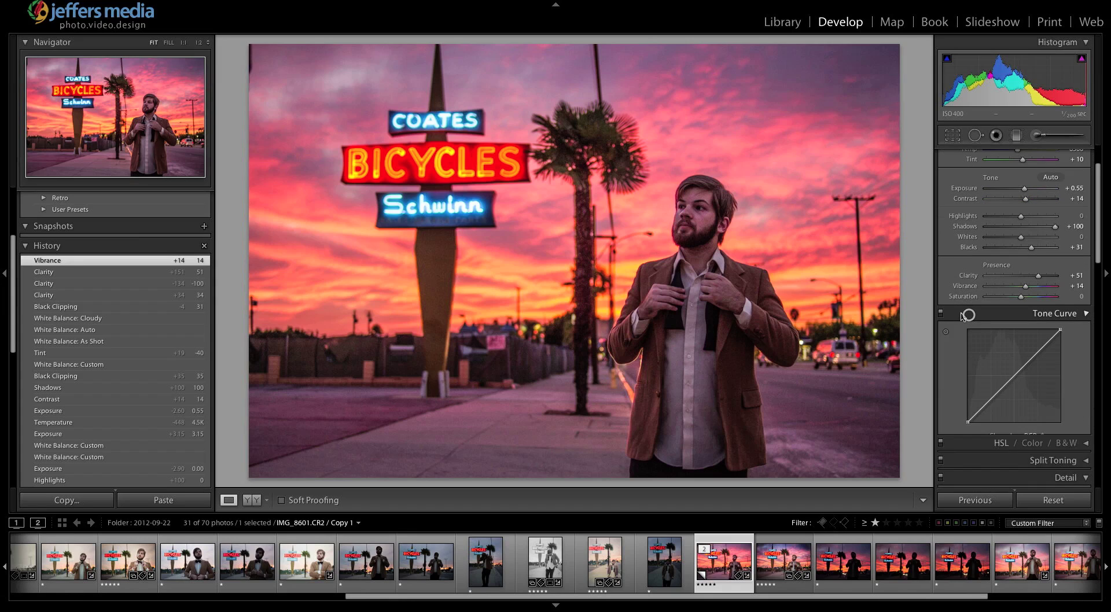
scroll(954, 344, down, 5)
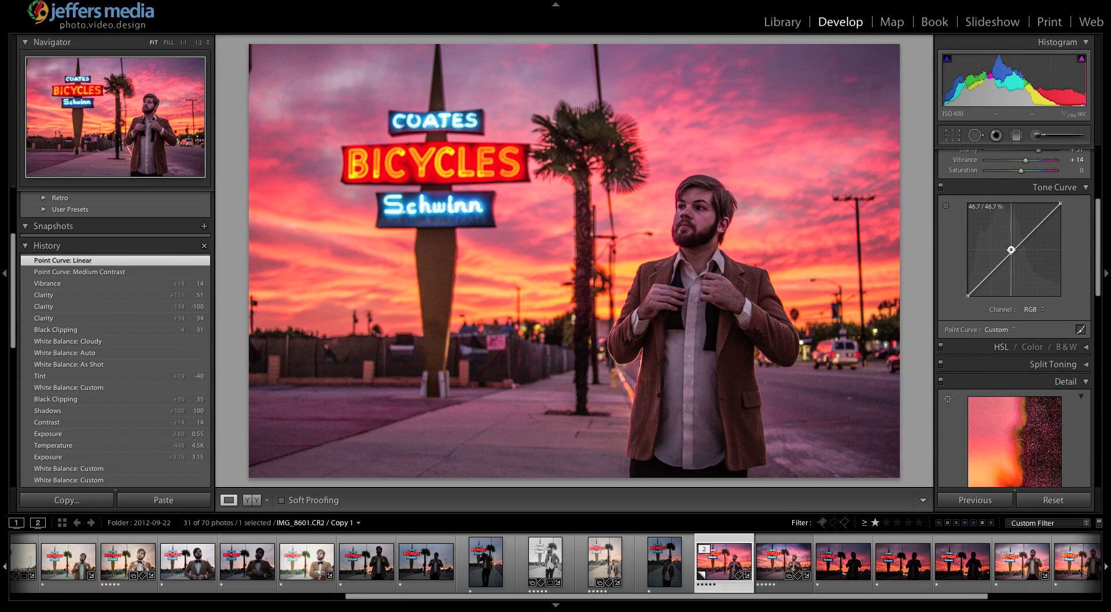
drag(1012, 248, 1010, 242)
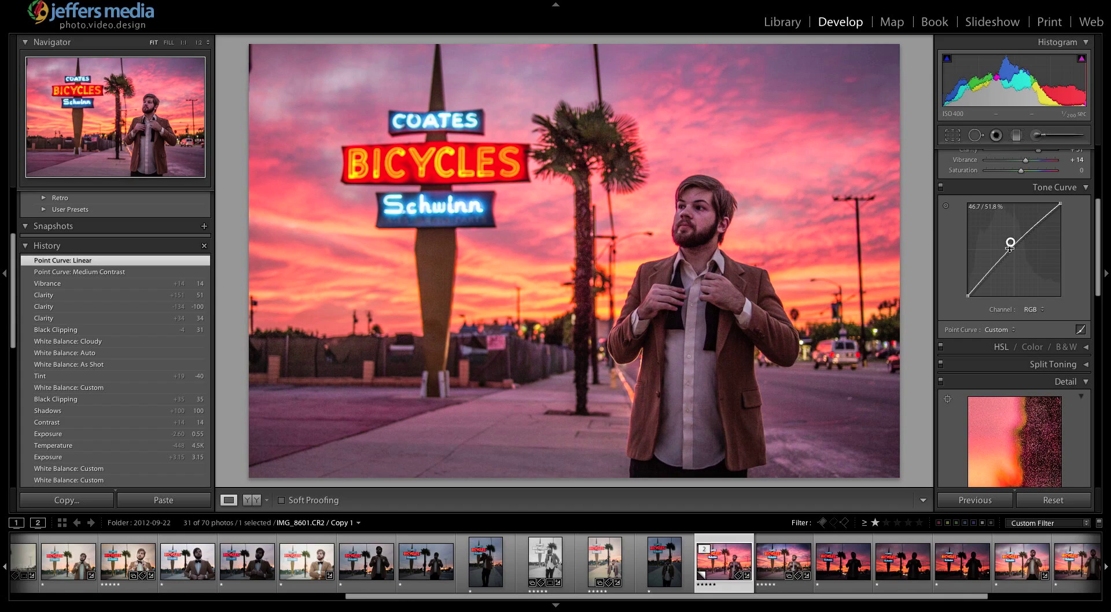
click(996, 329)
click(964, 330)
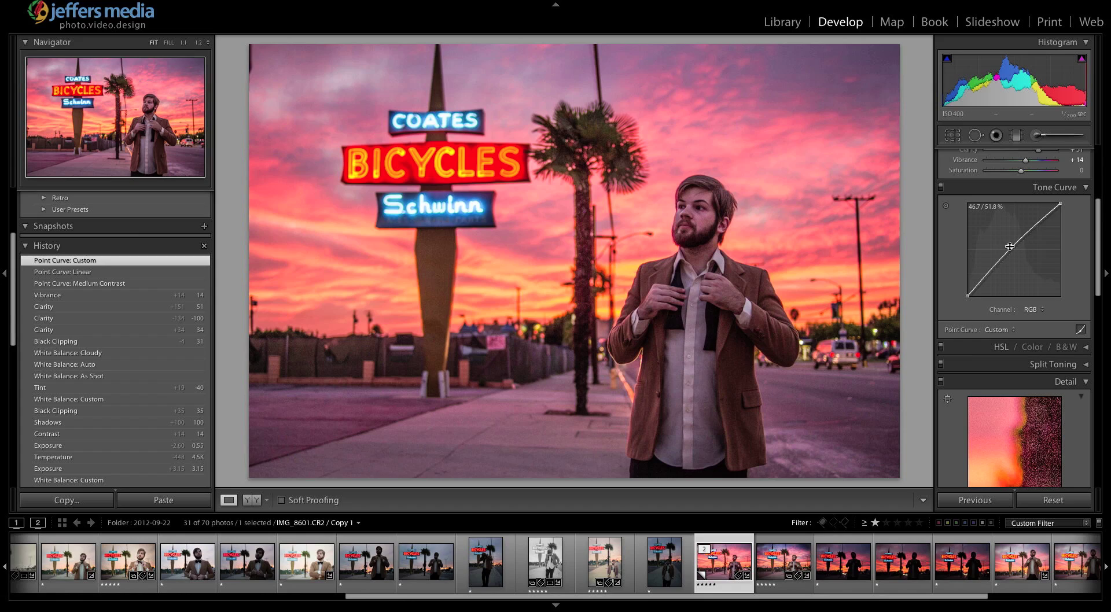
click(991, 189)
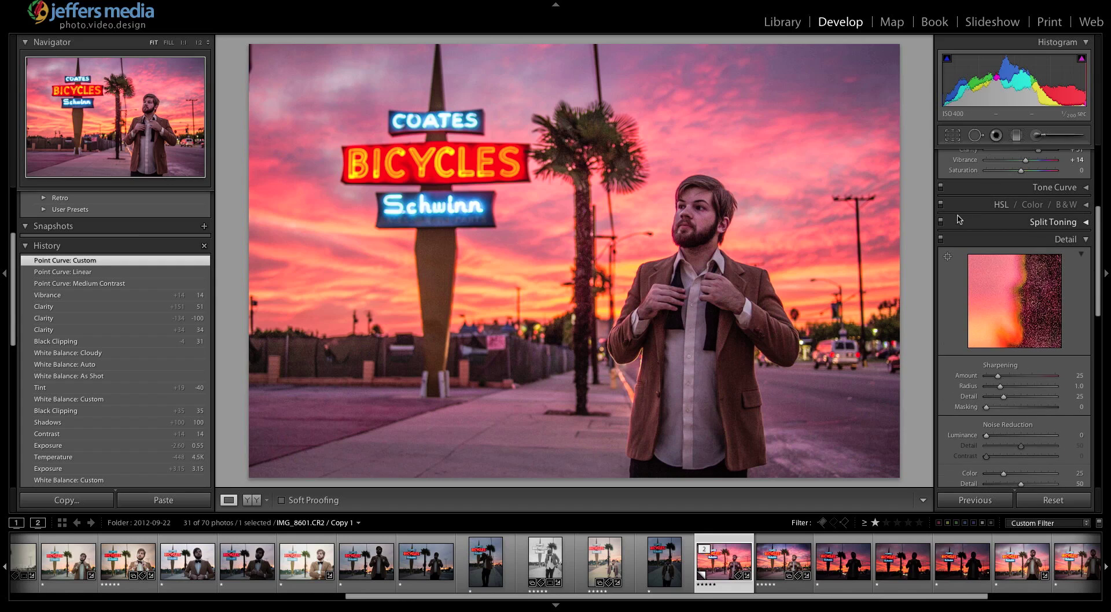
scroll(952, 219, up, 2)
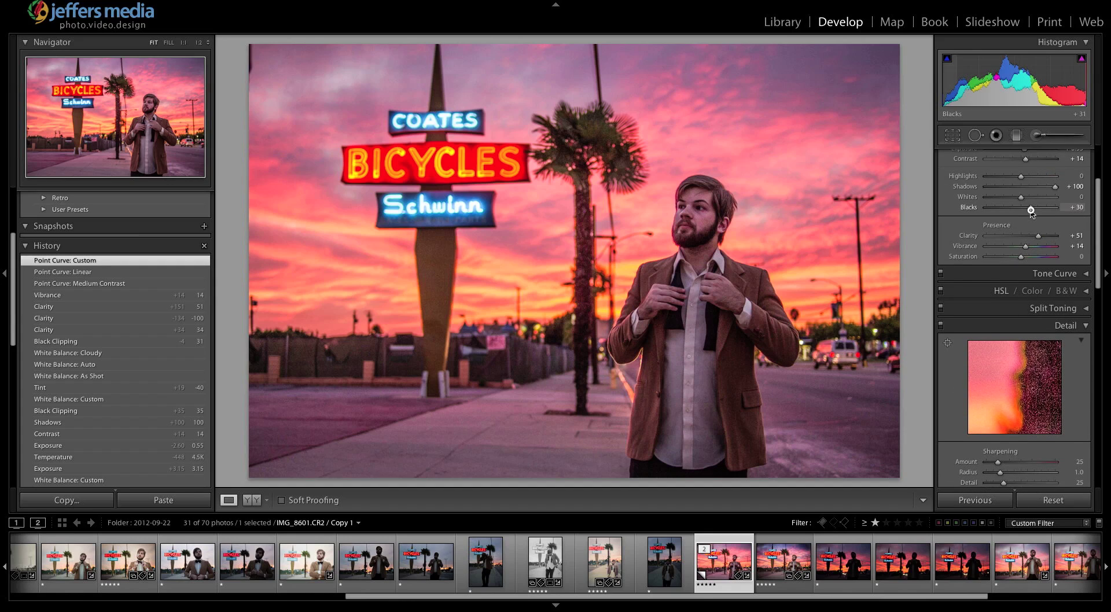
- Lower Blacks to +25 and set the Detail preview on the man's eye
drag(1030, 210, 1028, 208)
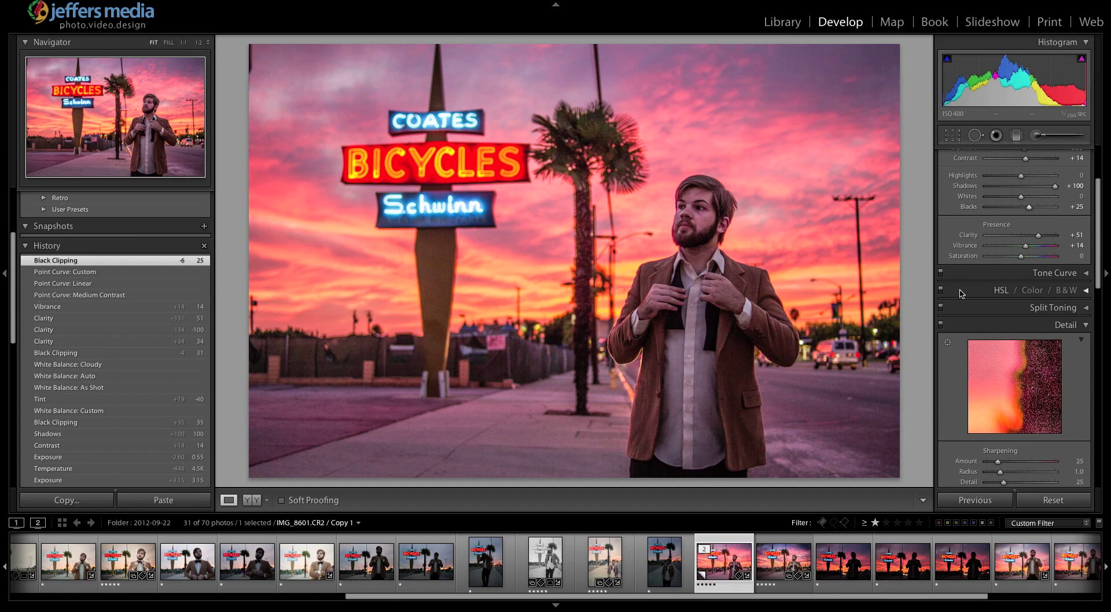
scroll(961, 294, down, 3)
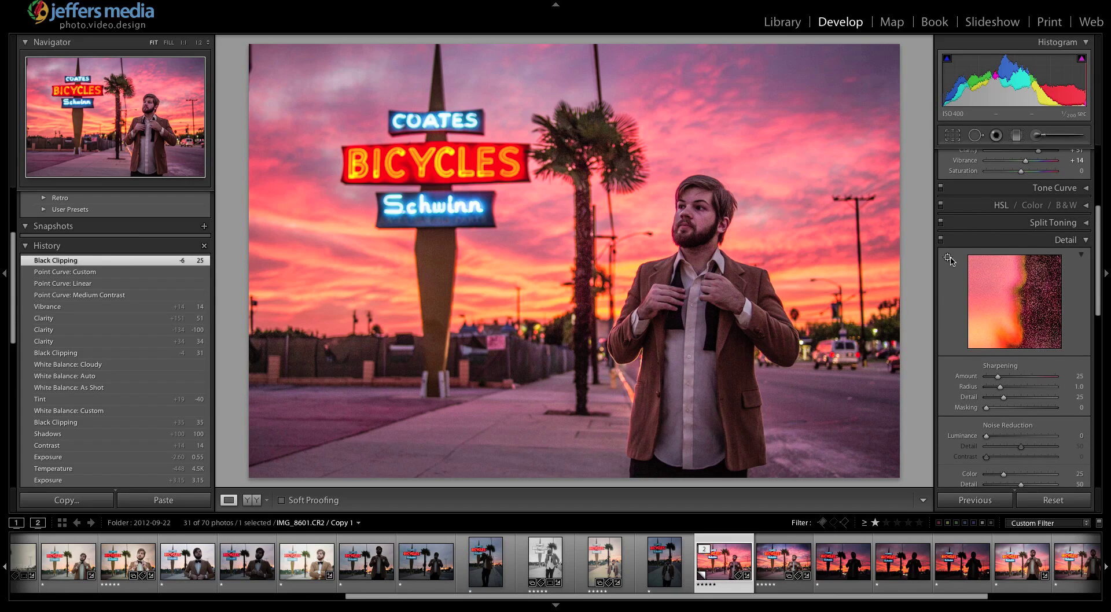
click(947, 257)
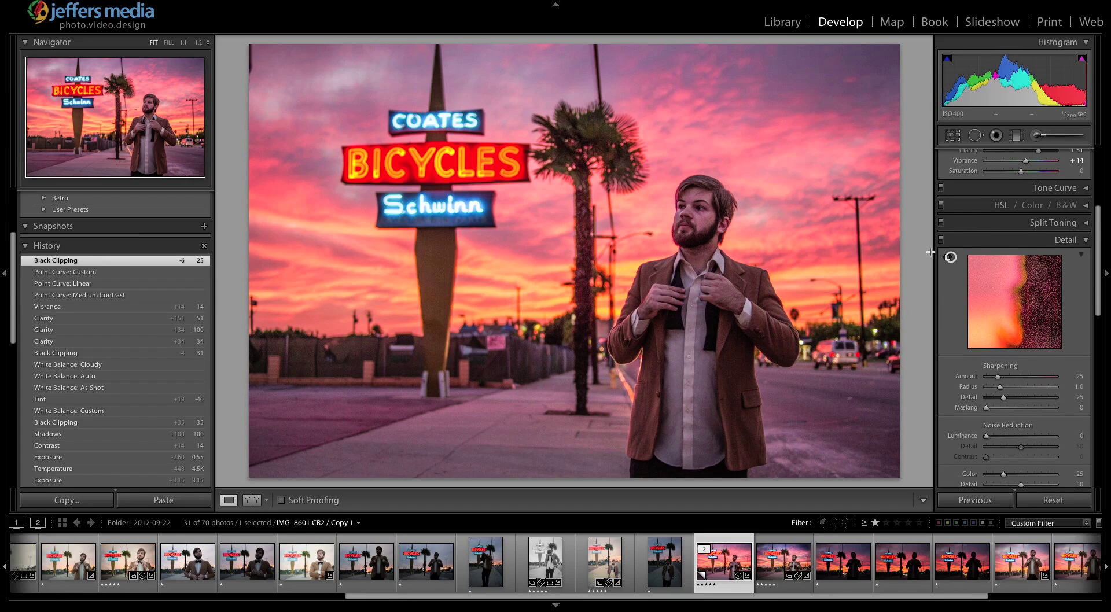
click(692, 209)
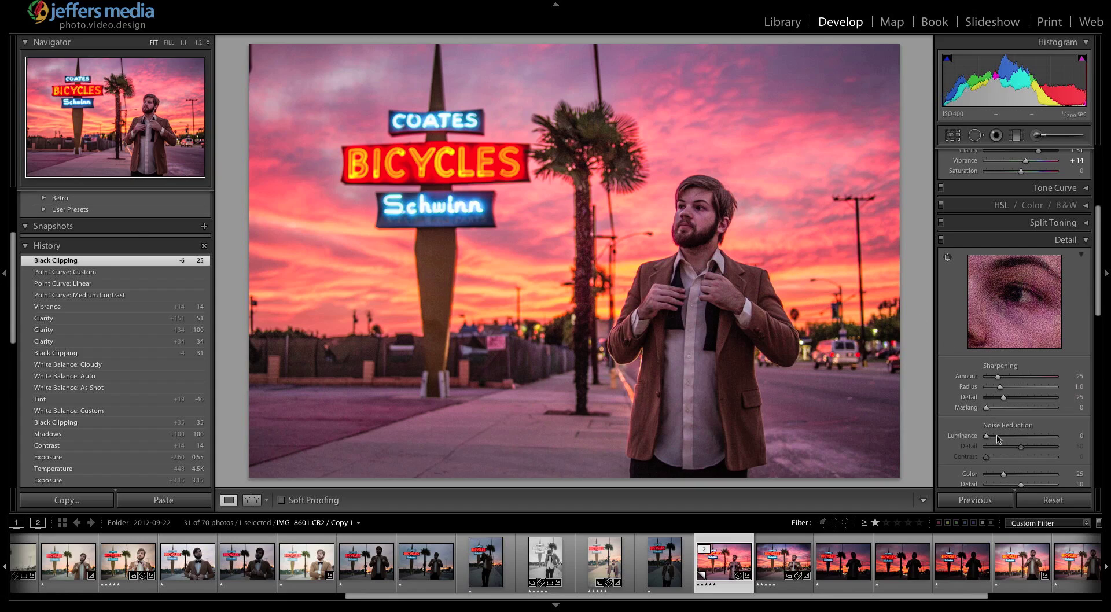
- Apply luminance noise reduction of 32
drag(997, 439, 1008, 437)
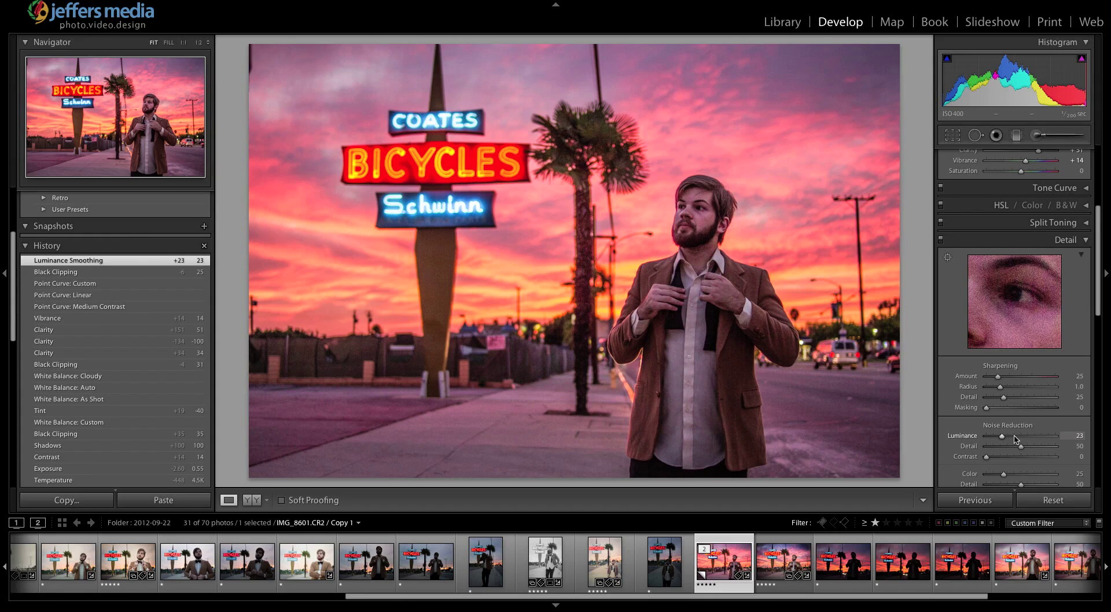
drag(1014, 438, 1014, 438)
scroll(949, 311, down, 3)
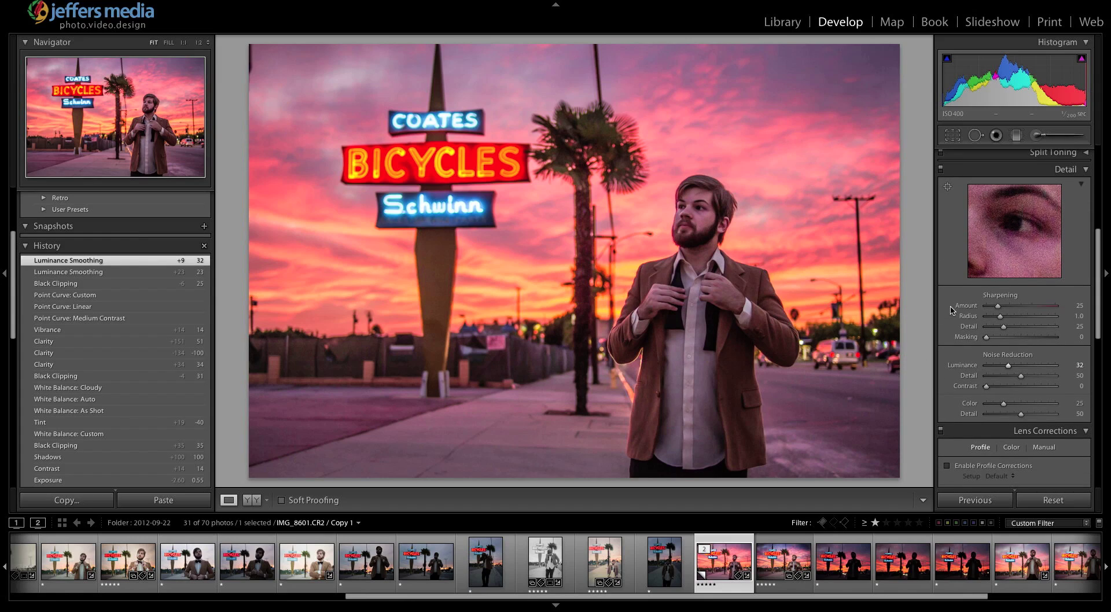
- Enable lens profile corrections using the Zeiss Distagon T* 2/28 ZF.2 profile
scroll(950, 301, down, 5)
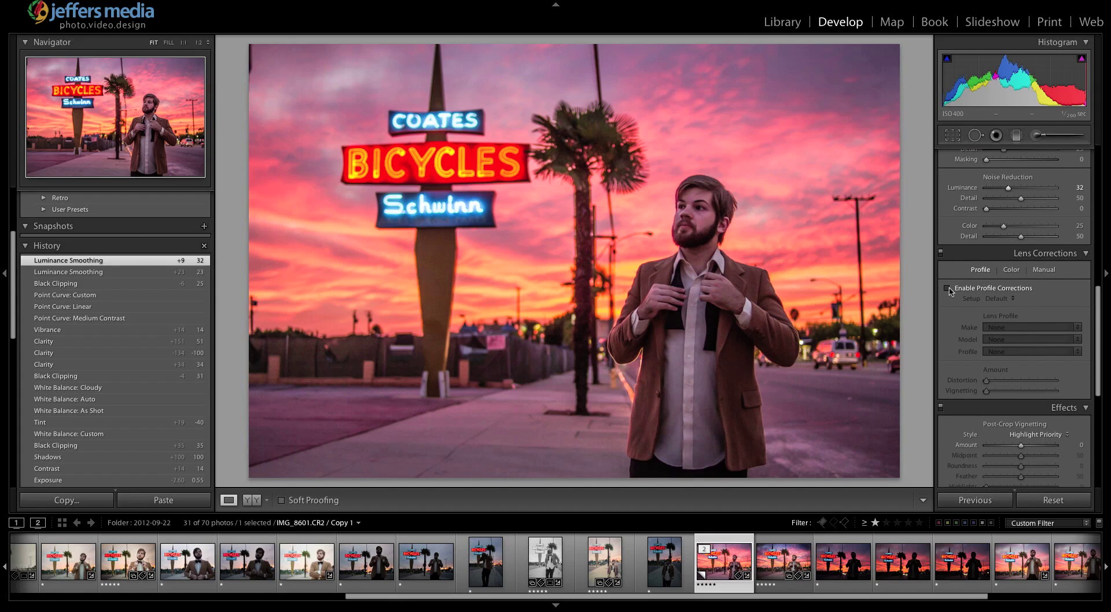
click(947, 289)
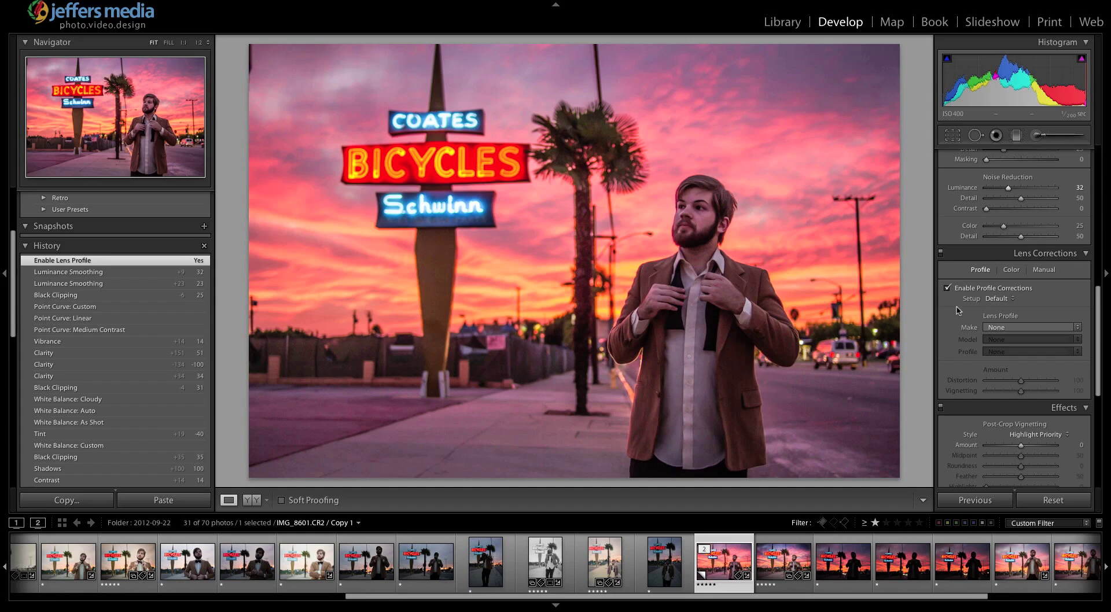
click(1011, 327)
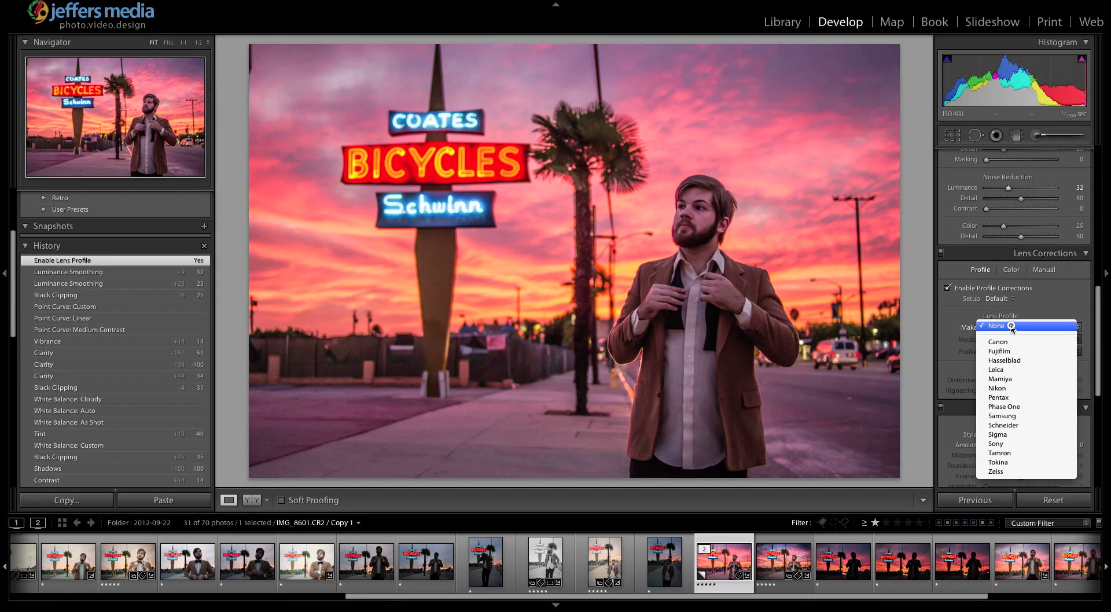
click(1028, 472)
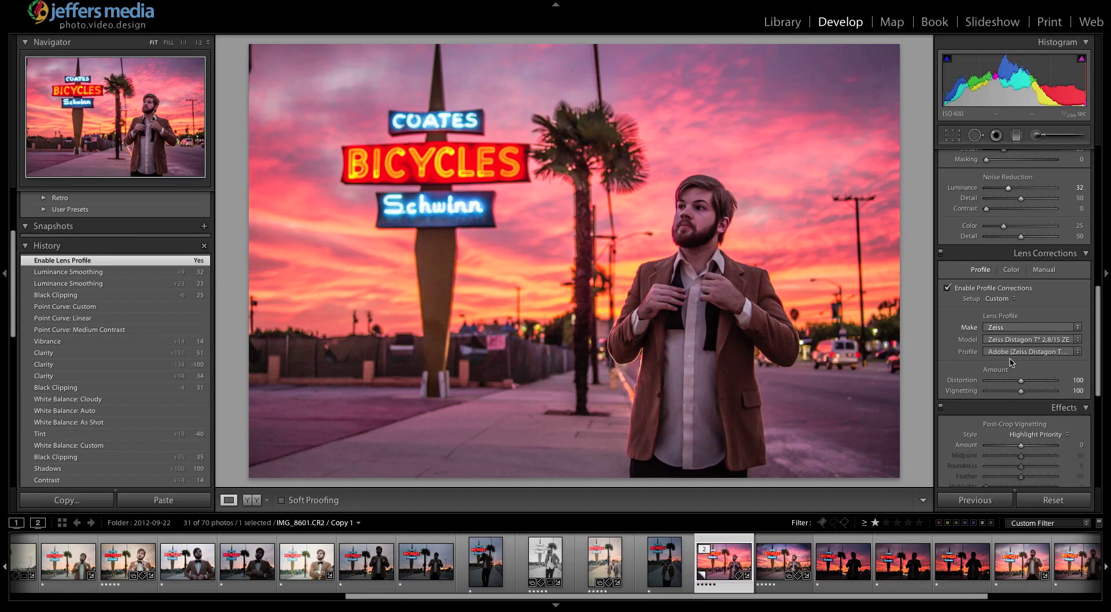
click(1013, 340)
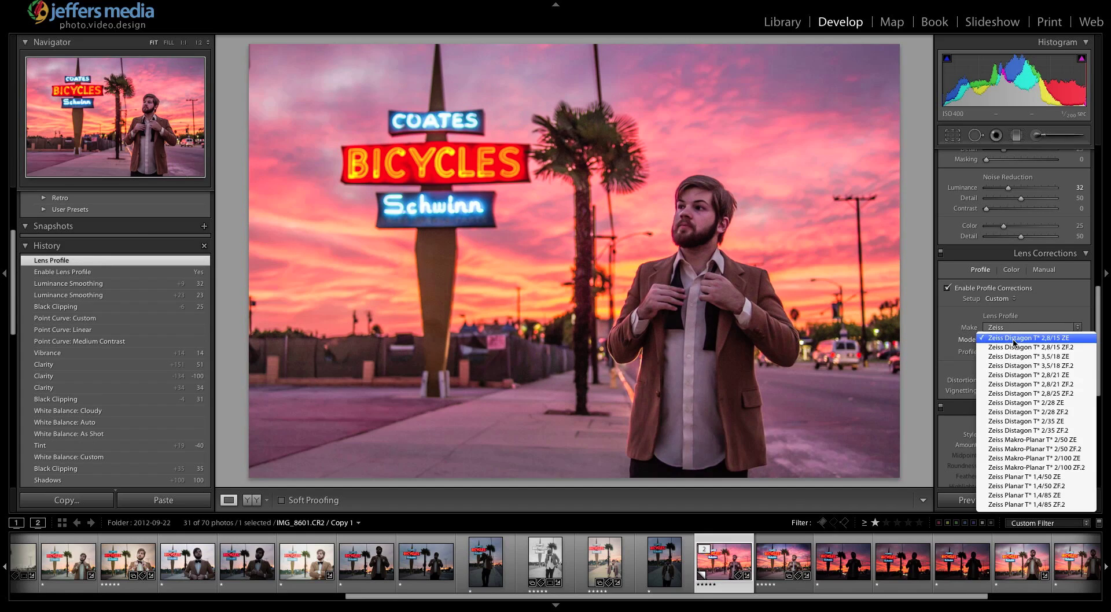
click(1072, 412)
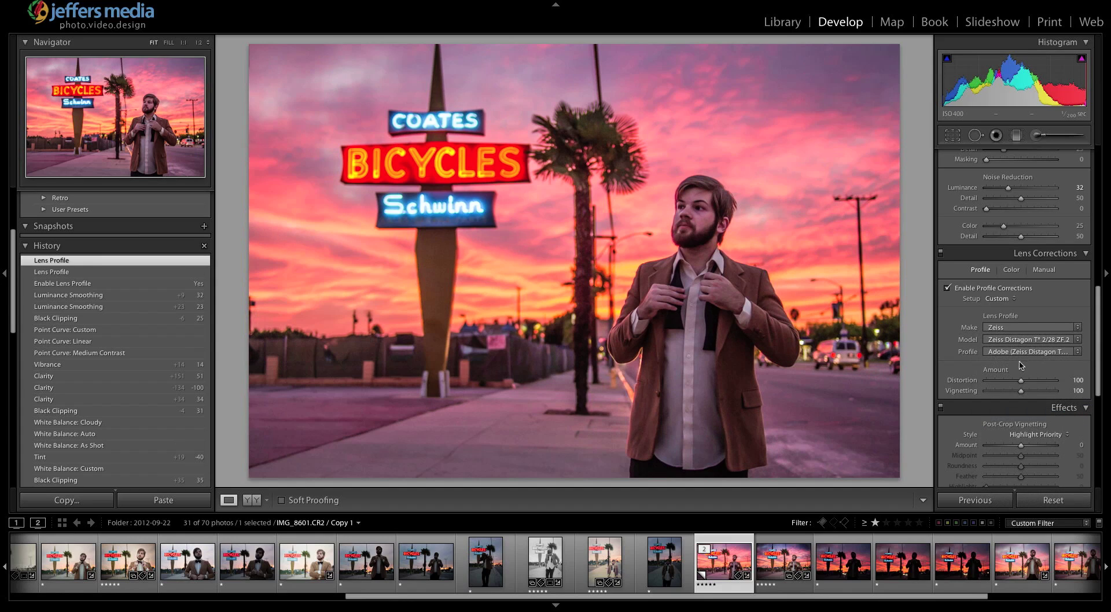
- Compare the photo with corrections off and on, then set profile Vignetting to 0
click(957, 289)
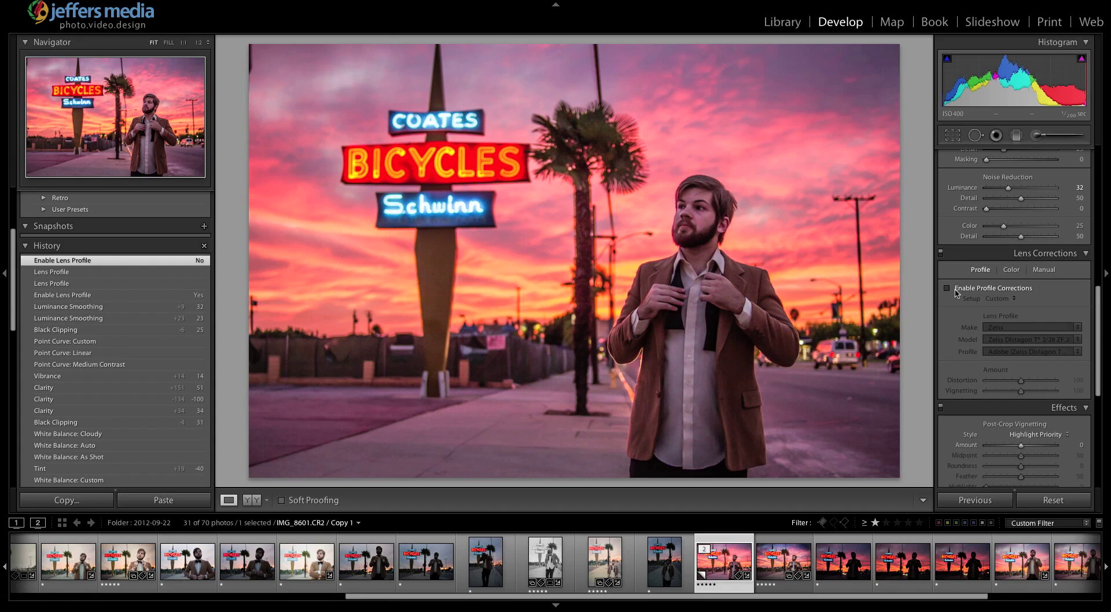
click(957, 290)
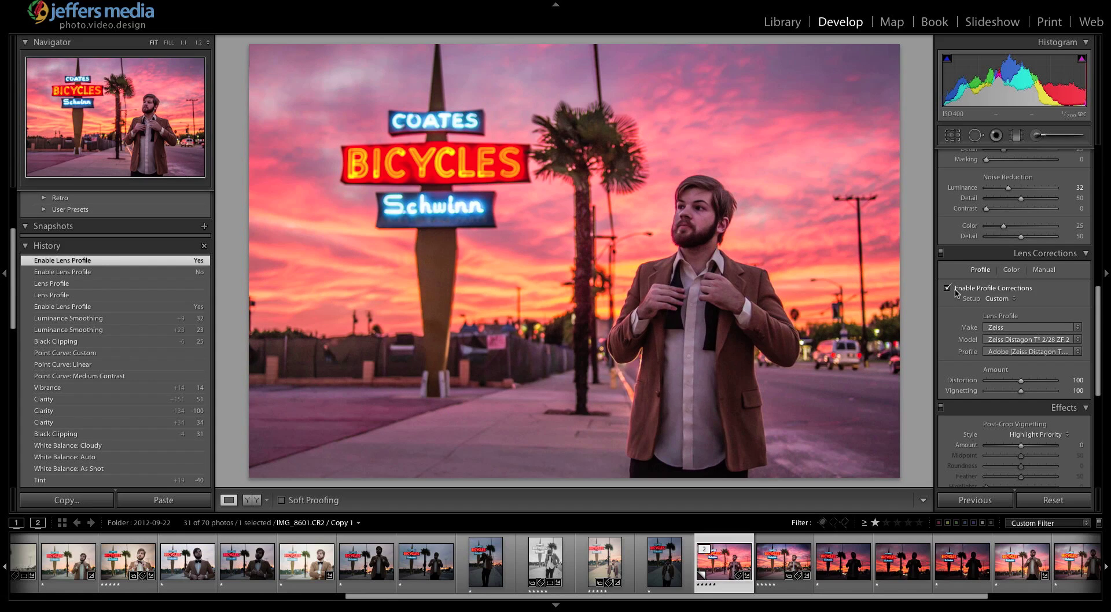
click(956, 291)
click(956, 291)
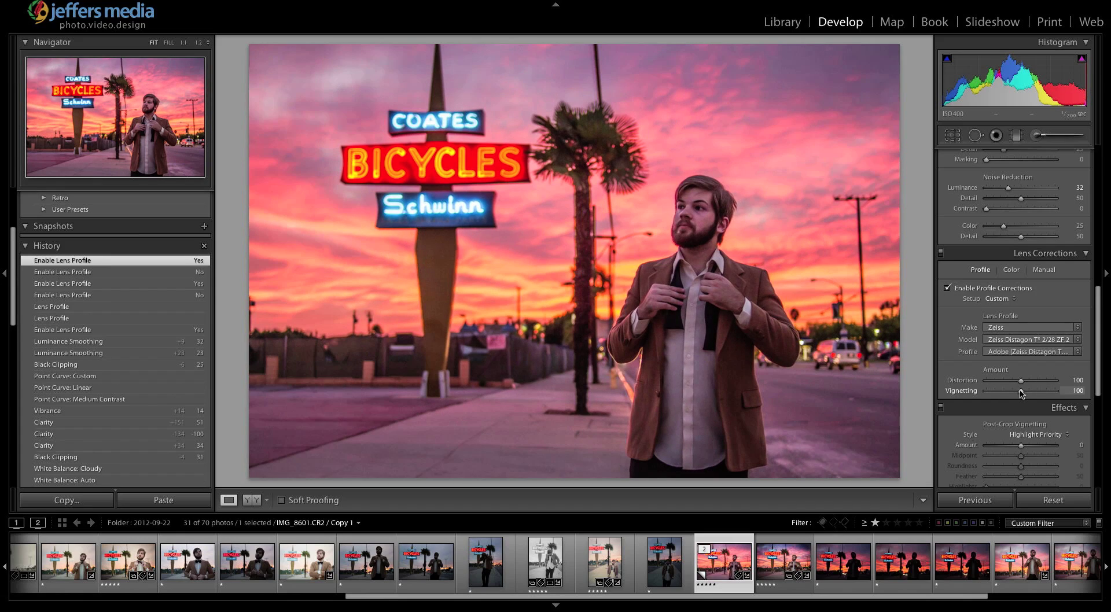
drag(1020, 392, 975, 392)
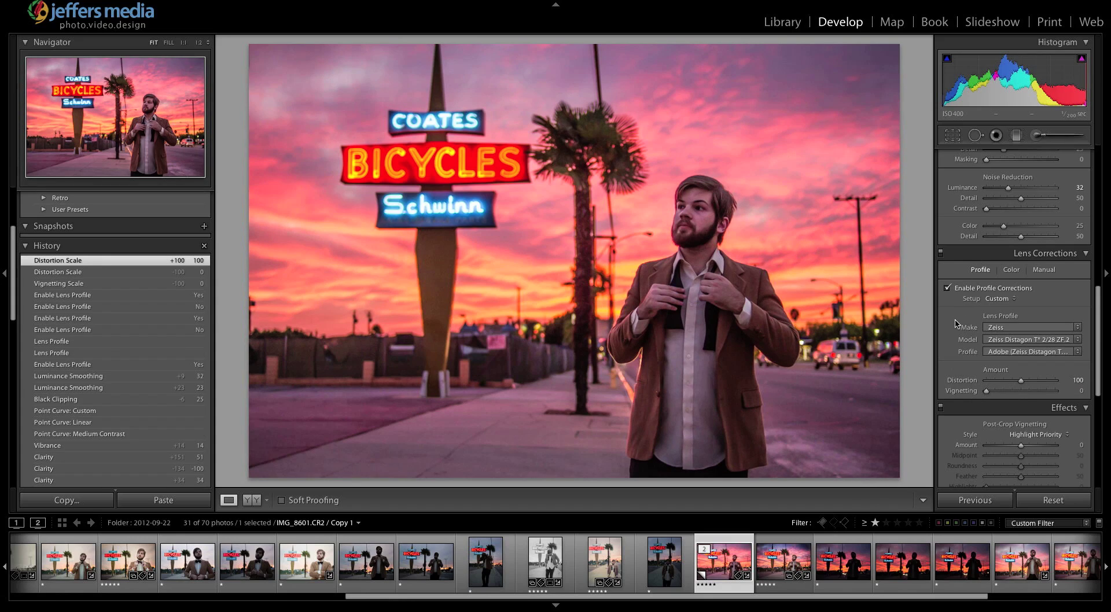
- Add a post-crop vignette with Amount −20, Midpoint 46, Roundness +6 and Feather 61
scroll(948, 340, down, 5)
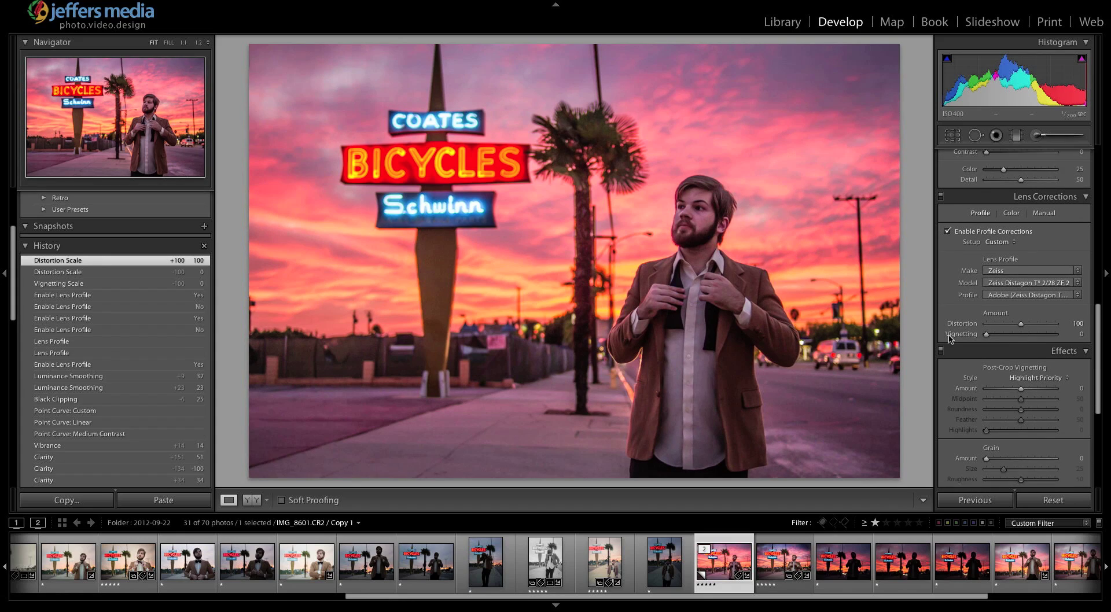
scroll(949, 340, down, 1)
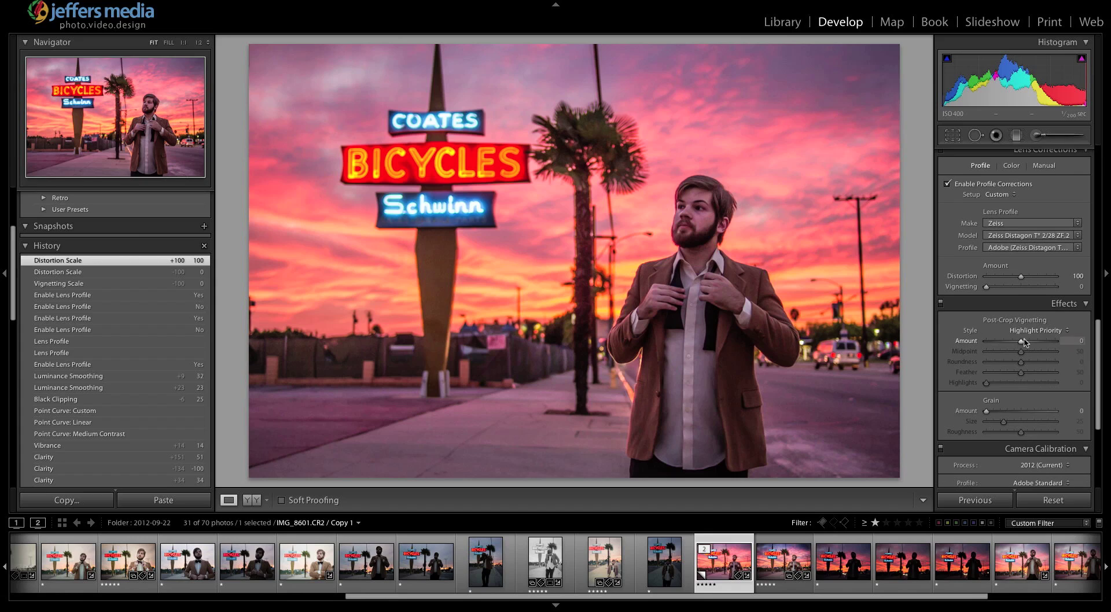
drag(1021, 342, 1015, 343)
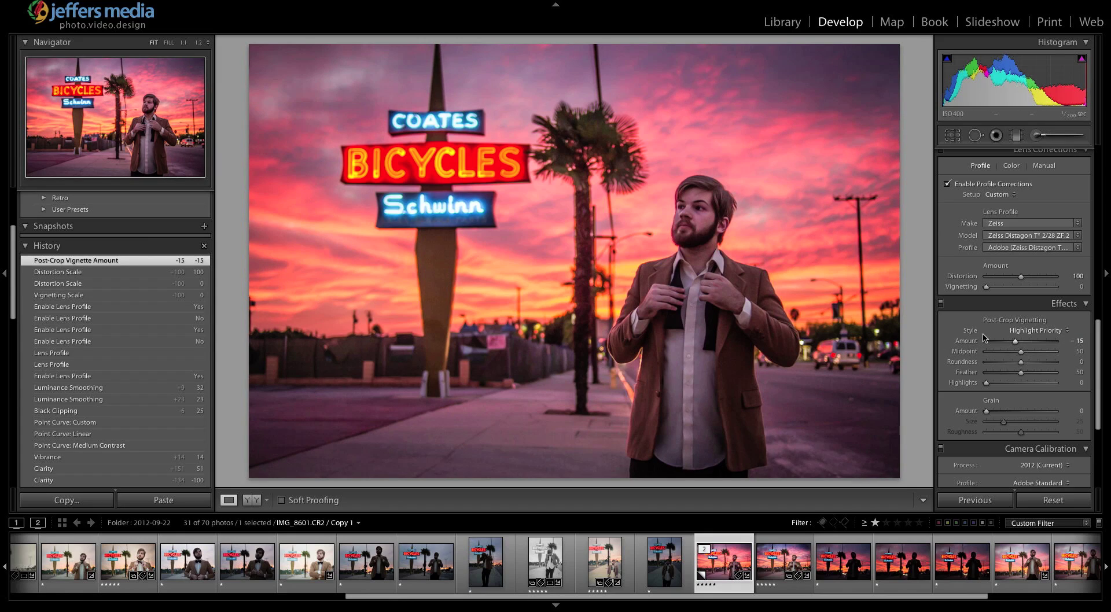
mouse_move(1013, 351)
mouse_down()
mouse_move(1028, 372)
mouse_move(1014, 347)
mouse_up()
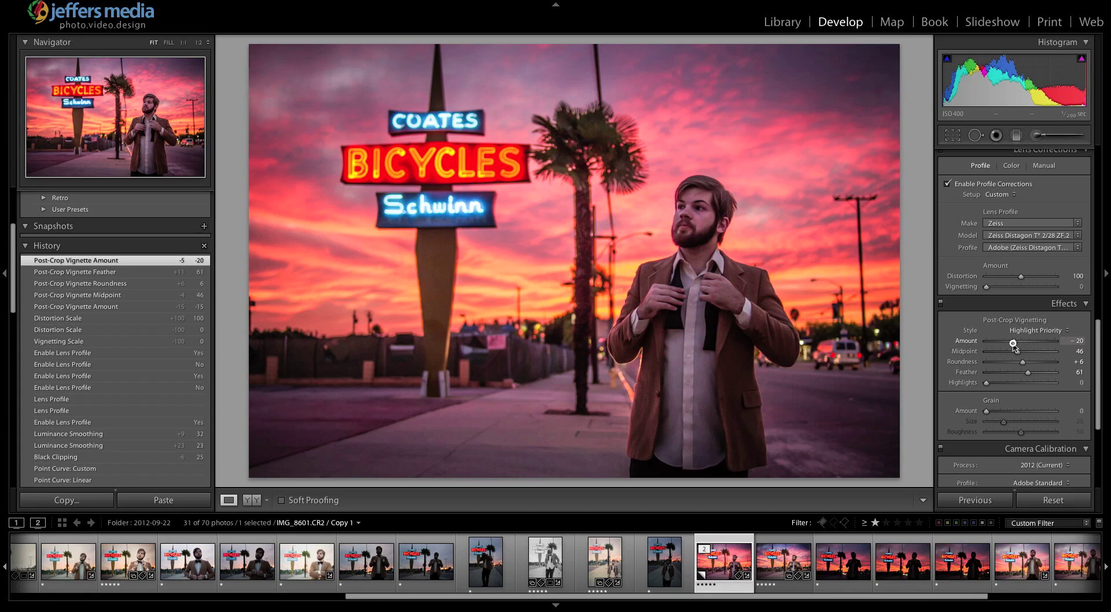
scroll(960, 373, down, 2)
scroll(957, 375, up, 2)
scroll(957, 374, up, 10)
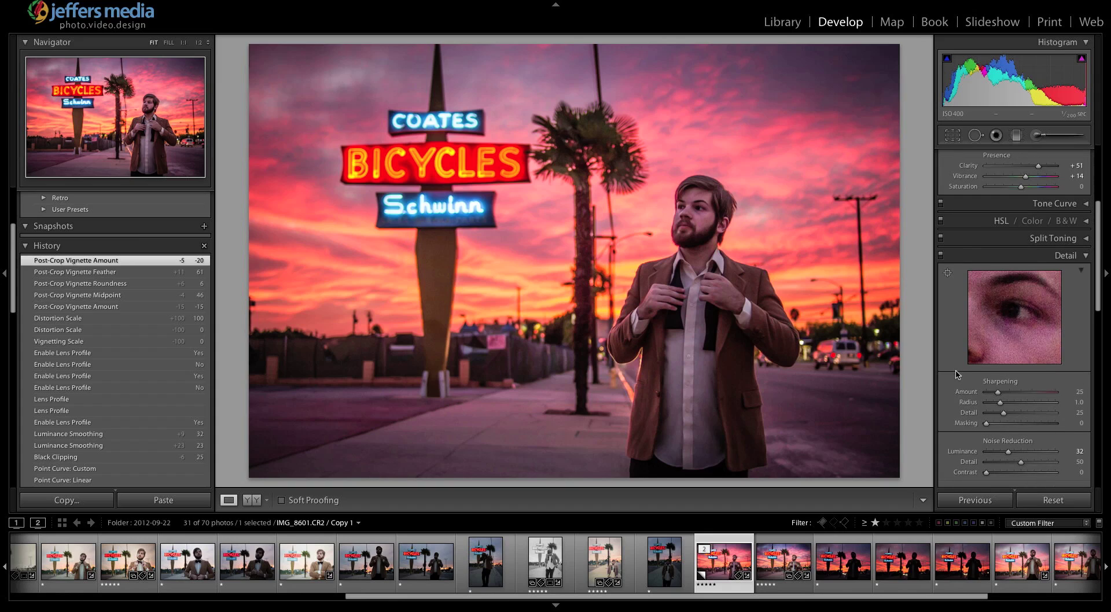
- Raise Color noise reduction from 25 to 45, then select the Adjustment Brush
scroll(957, 375, down, 2)
scroll(957, 375, up, 1)
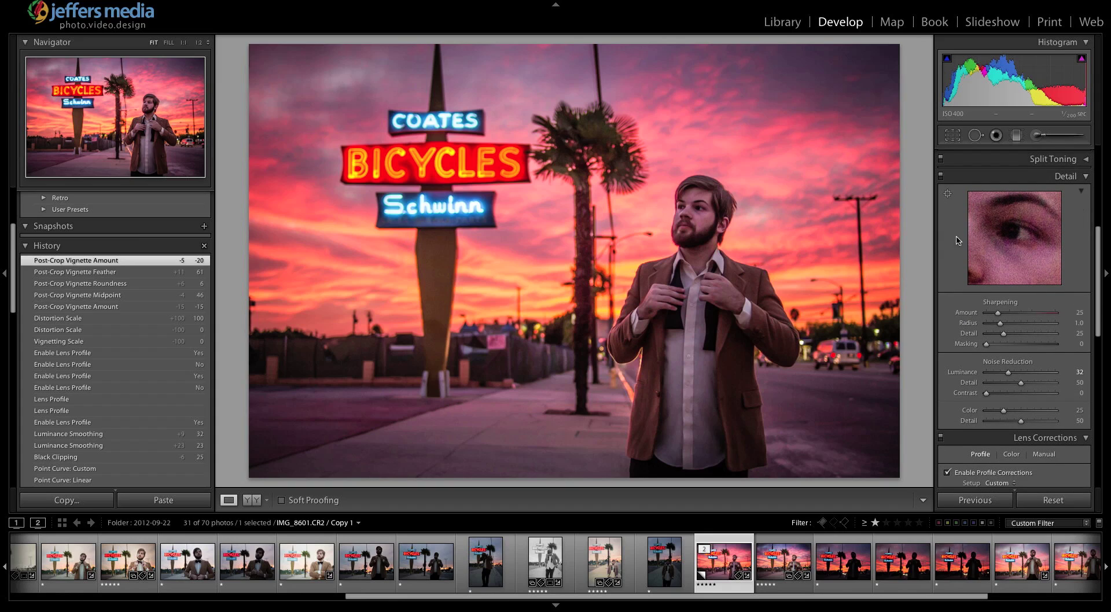
click(1017, 411)
scroll(947, 339, up, 5)
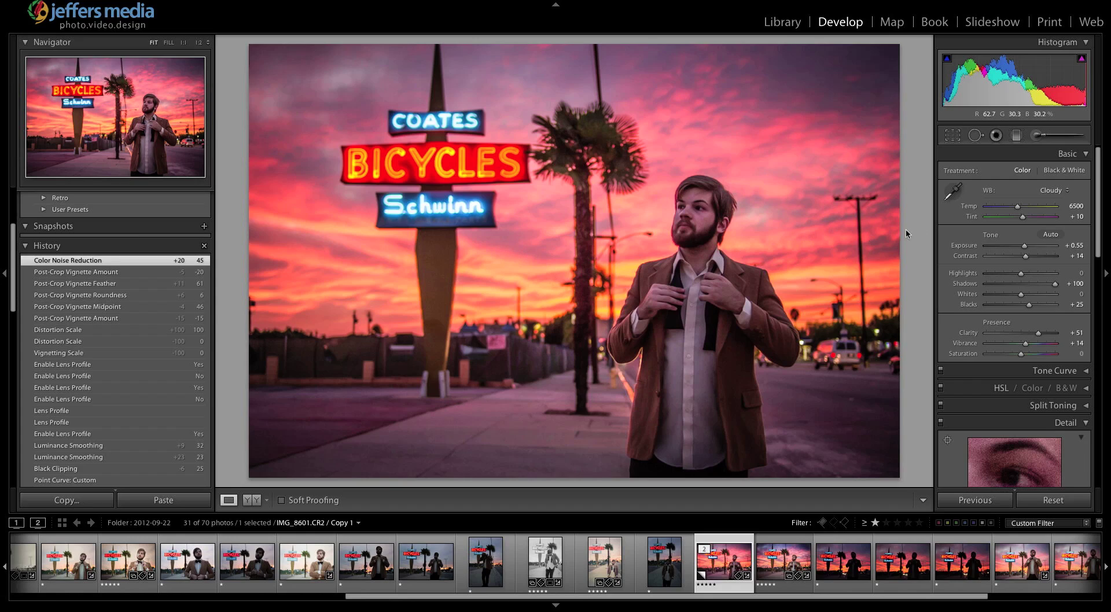
click(1038, 138)
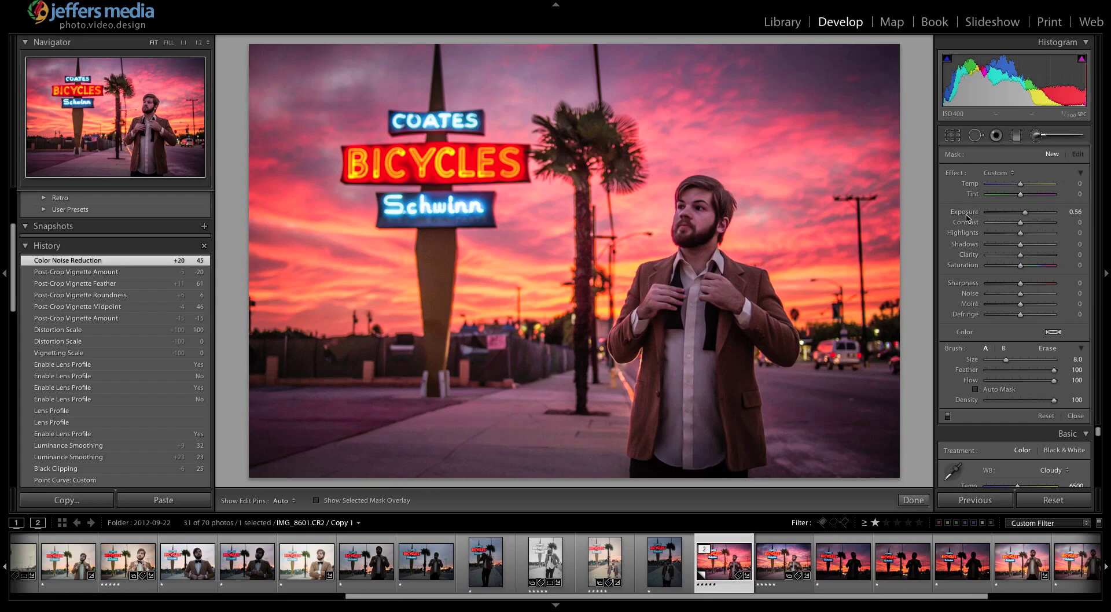
- Reset brush Exposure to 0, set Temp to −59, and paint across the upper sky
double_click(965, 213)
scroll(794, 198, up, 3)
key(h)
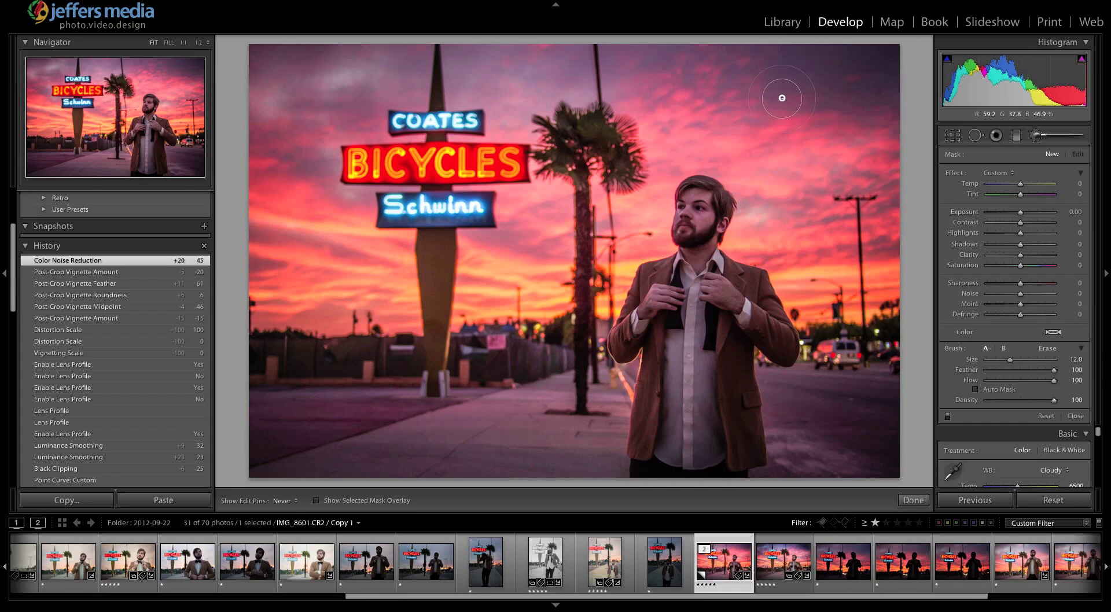
key(h)
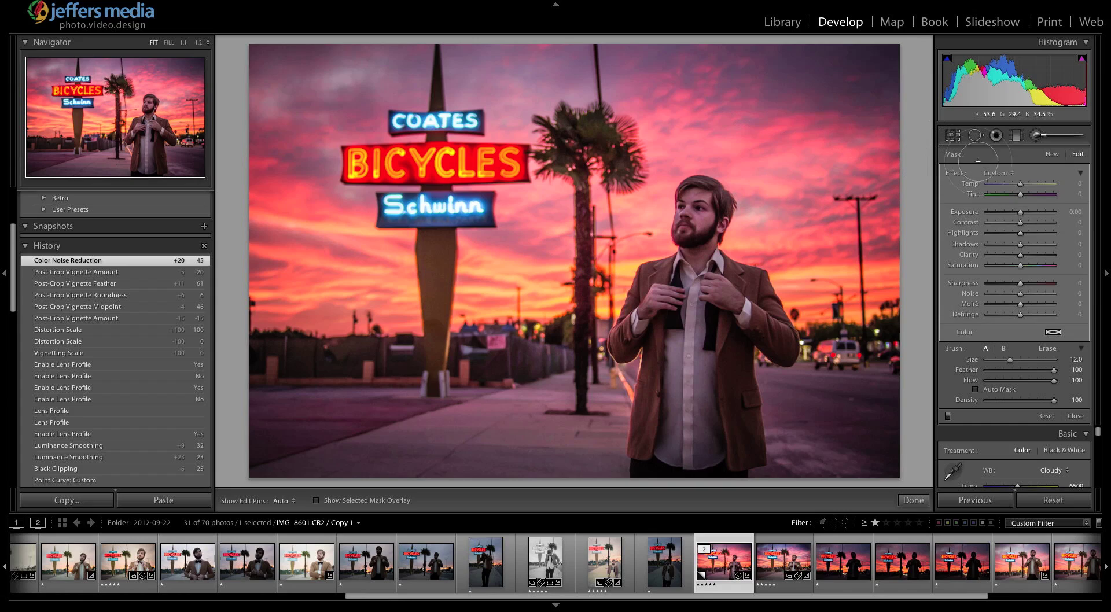
drag(1019, 185, 998, 187)
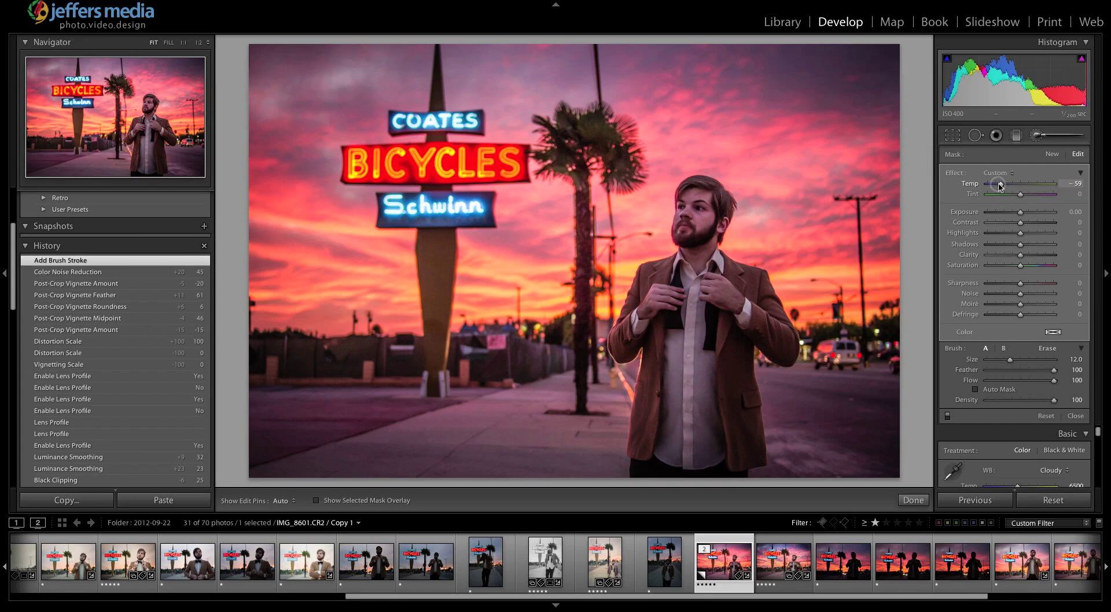
drag(717, 131, 793, 126)
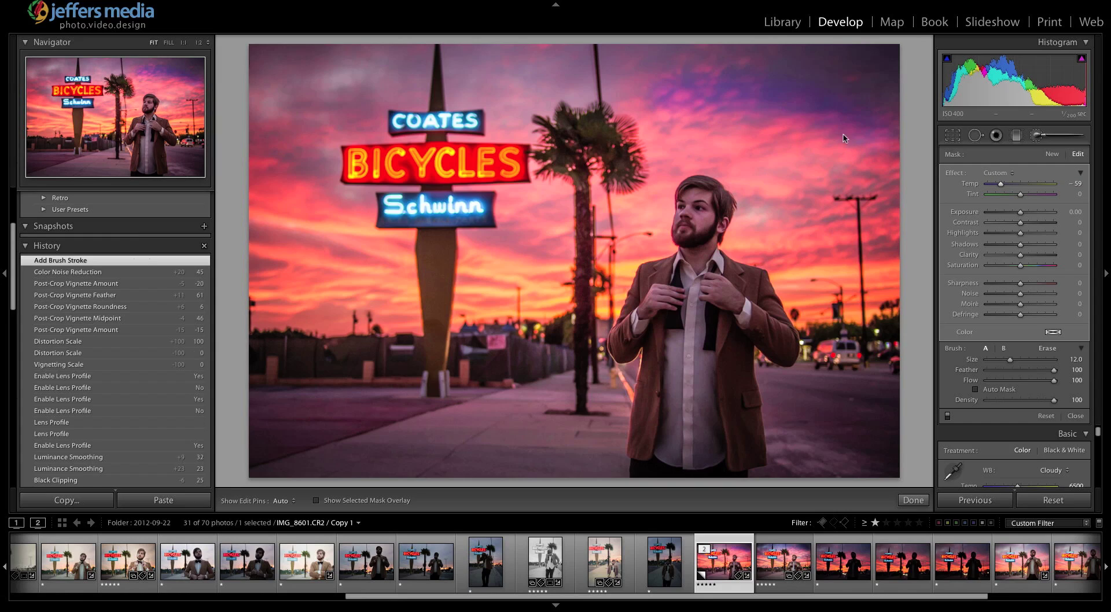
- Zoom in and add more cool strokes on the sky near the man's jacket edge
key(h)
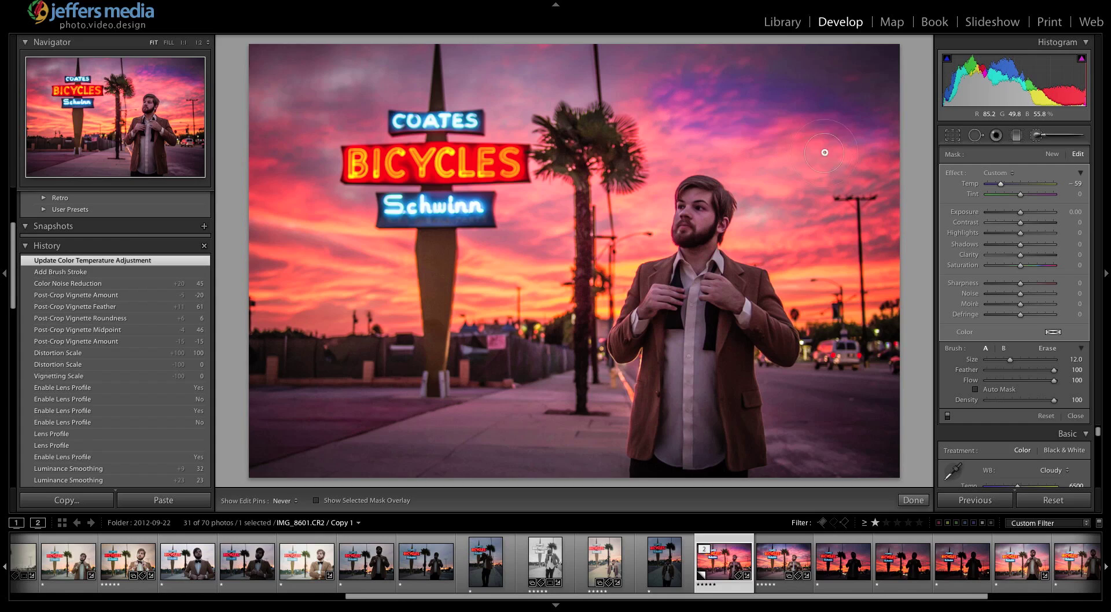
key(h)
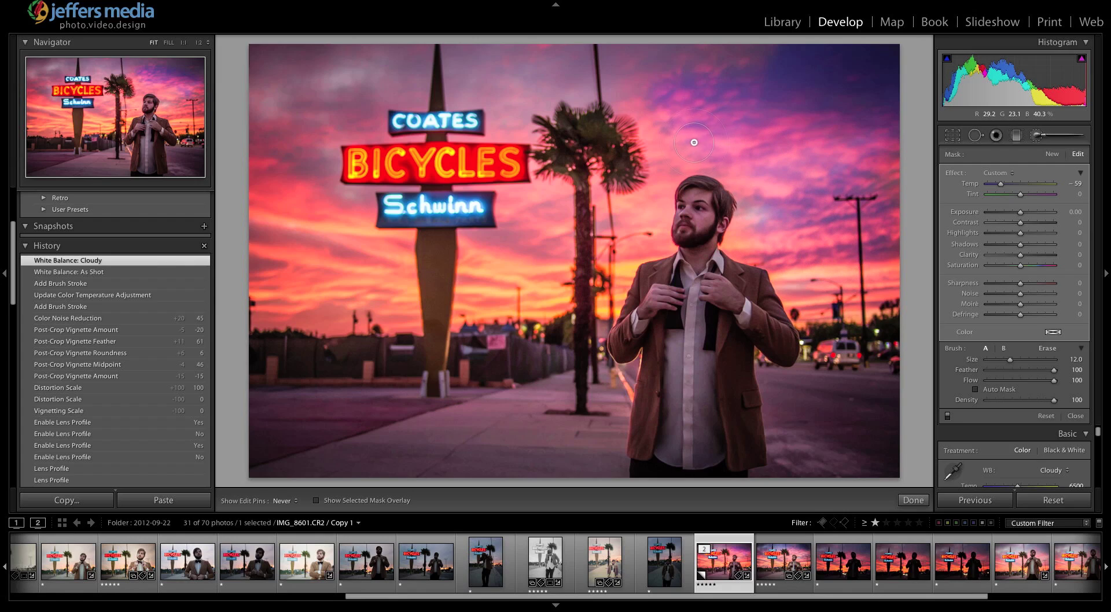
key(z)
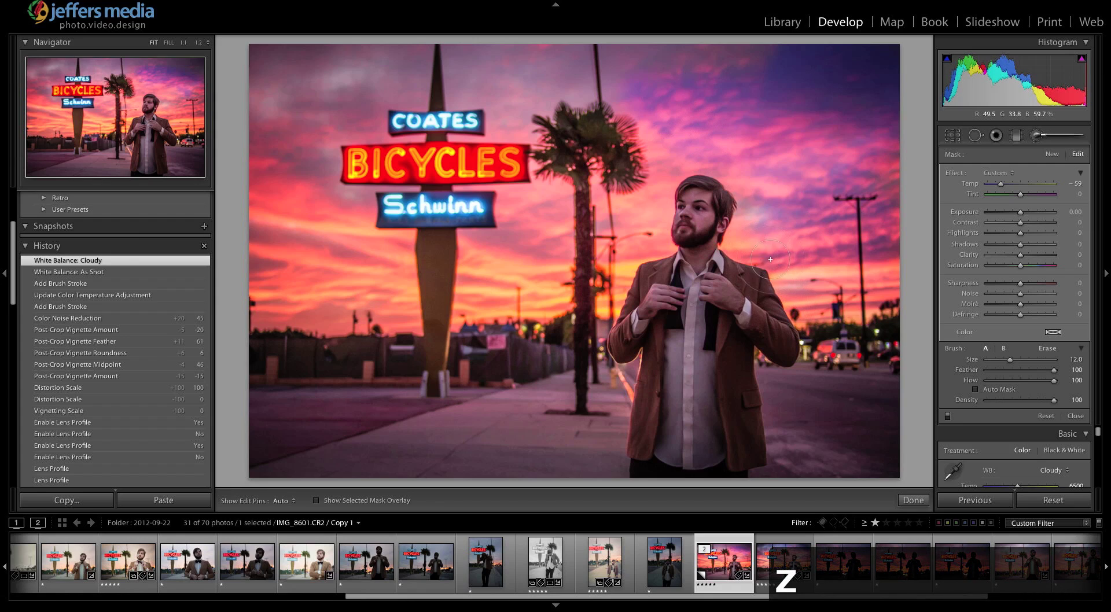
drag(770, 259, 762, 276)
key(z)
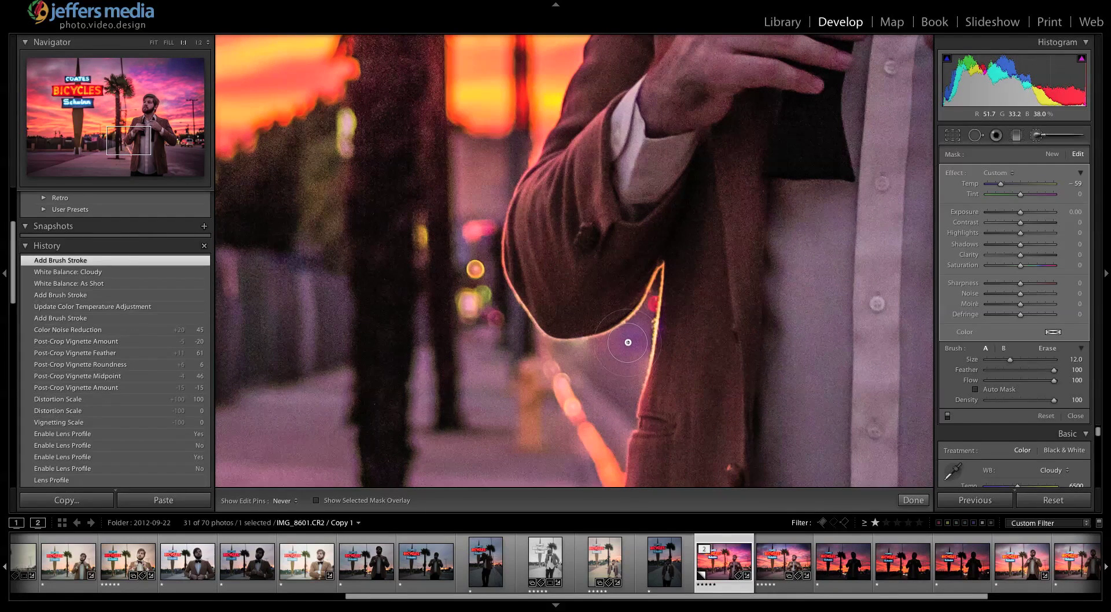
click(627, 342)
click(628, 342)
- Erase the cooling effect off the jacket edge with a slightly larger eraser, then zoom out
key(alt)
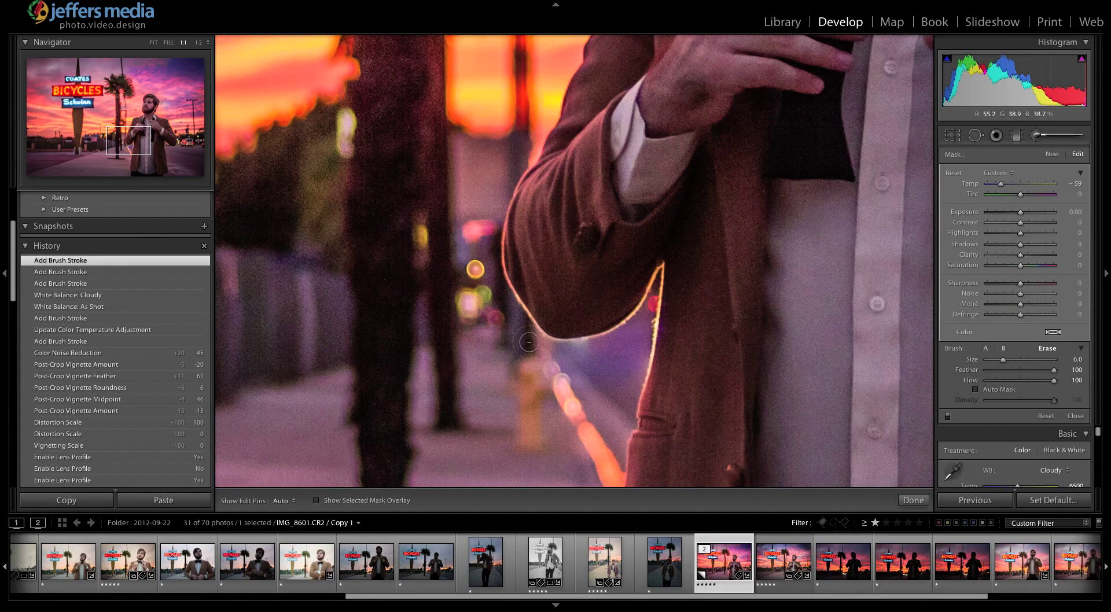
key(bracketright)
key(alt)
key(h)
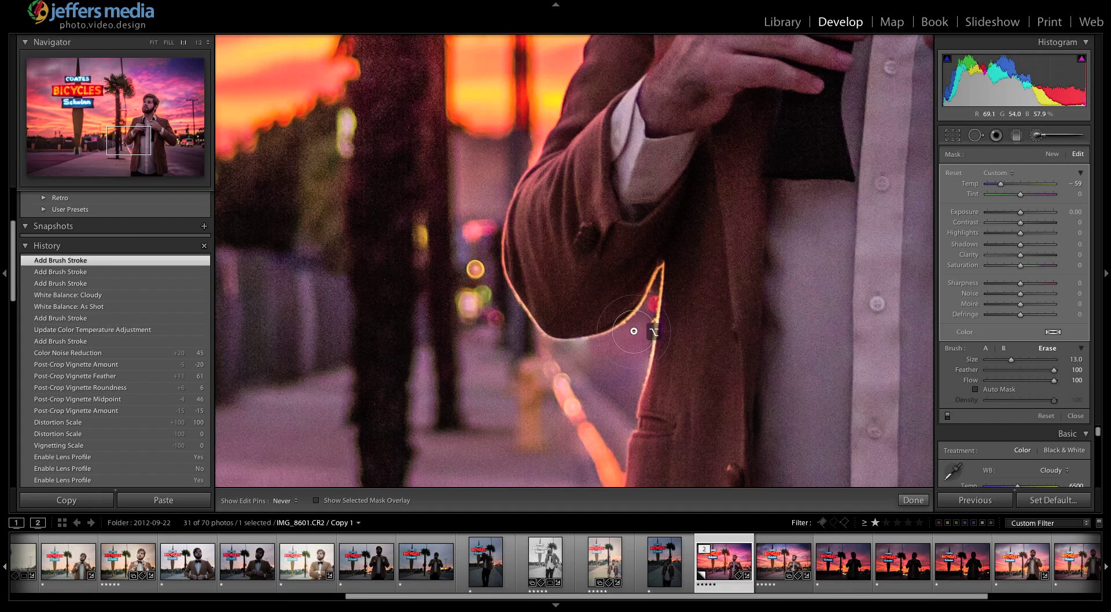
drag(642, 335, 603, 260)
key(z)
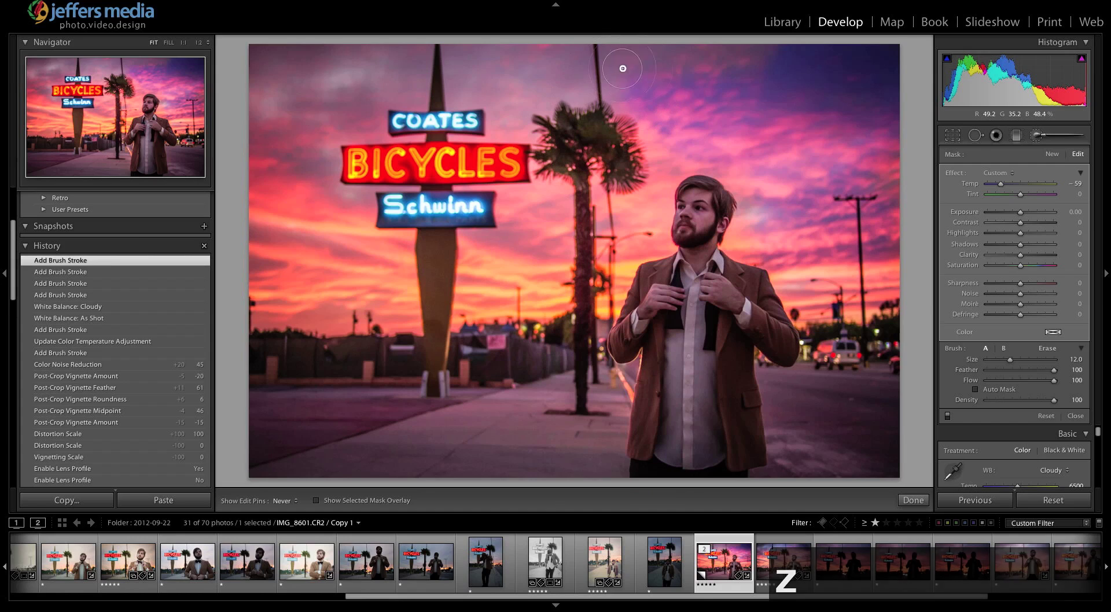
key(h)
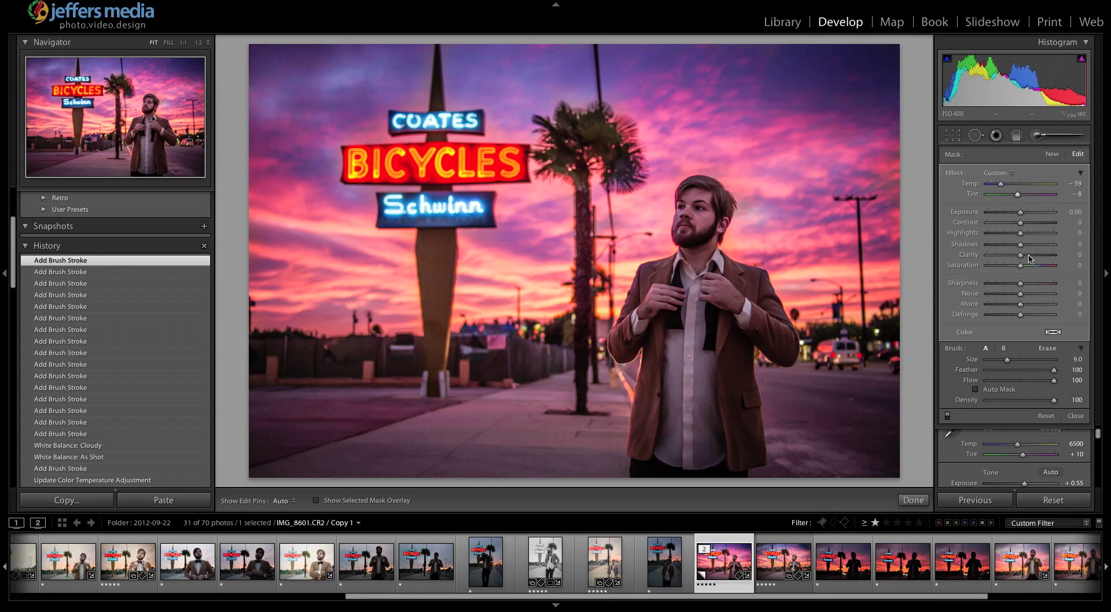
- Give the sky brush adjustment Clarity +44, then close it and start a fresh brush mask
drag(1030, 256, 1039, 260)
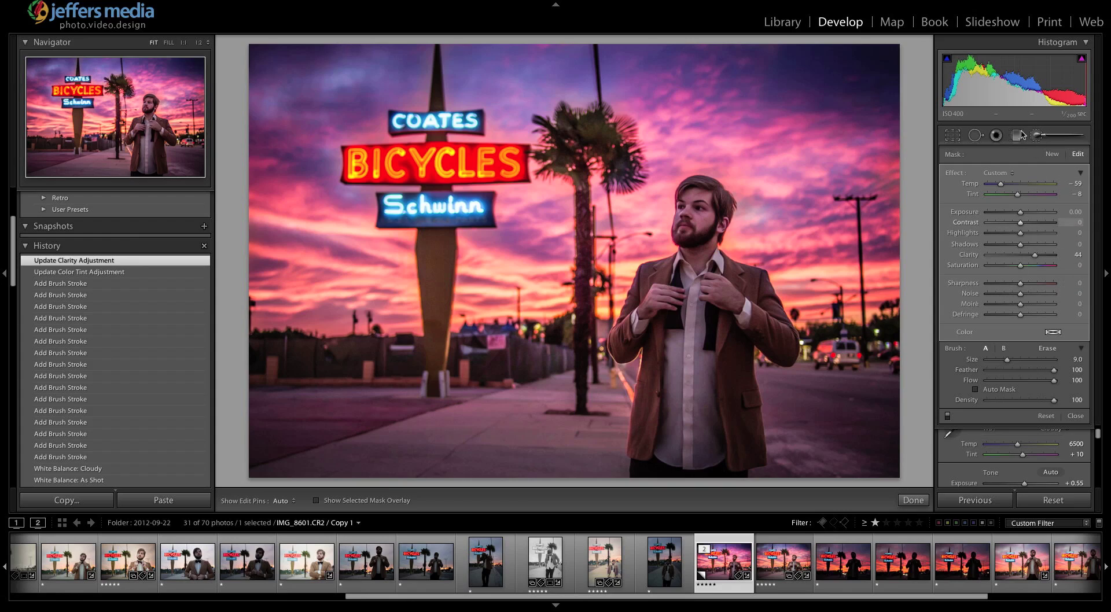
click(1035, 135)
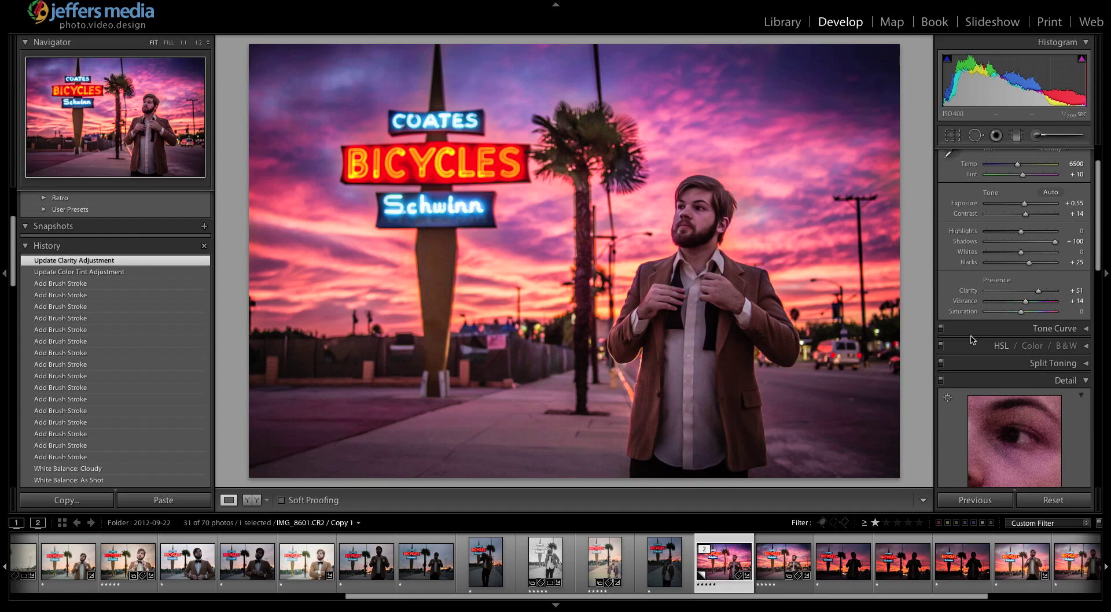
click(1037, 136)
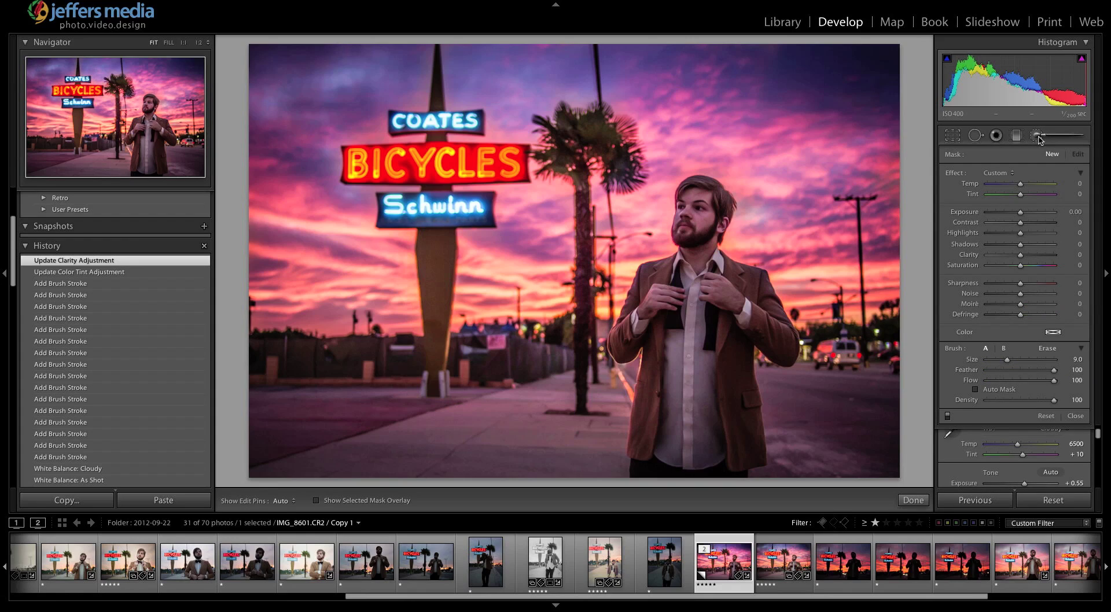
- Set brush Exposure to 0.33 and paint brightening over the man's face
drag(1022, 216, 1023, 216)
drag(1025, 218, 1024, 216)
scroll(696, 224, down, 2)
key(h)
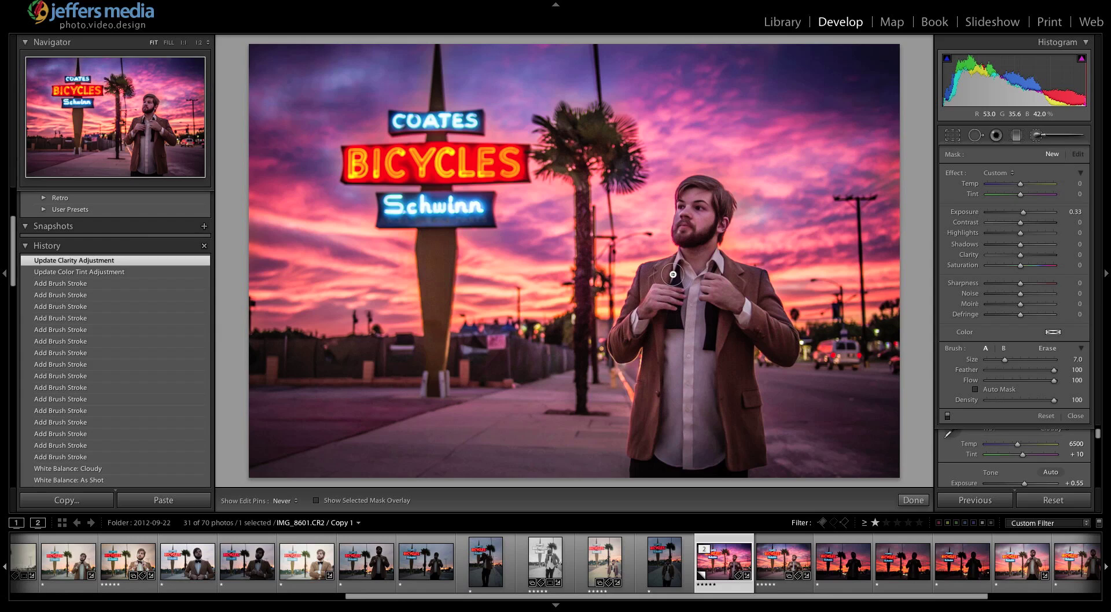
key(h)
mouse_move(689, 198)
mouse_down()
mouse_move(747, 287)
mouse_move(717, 214)
mouse_up()
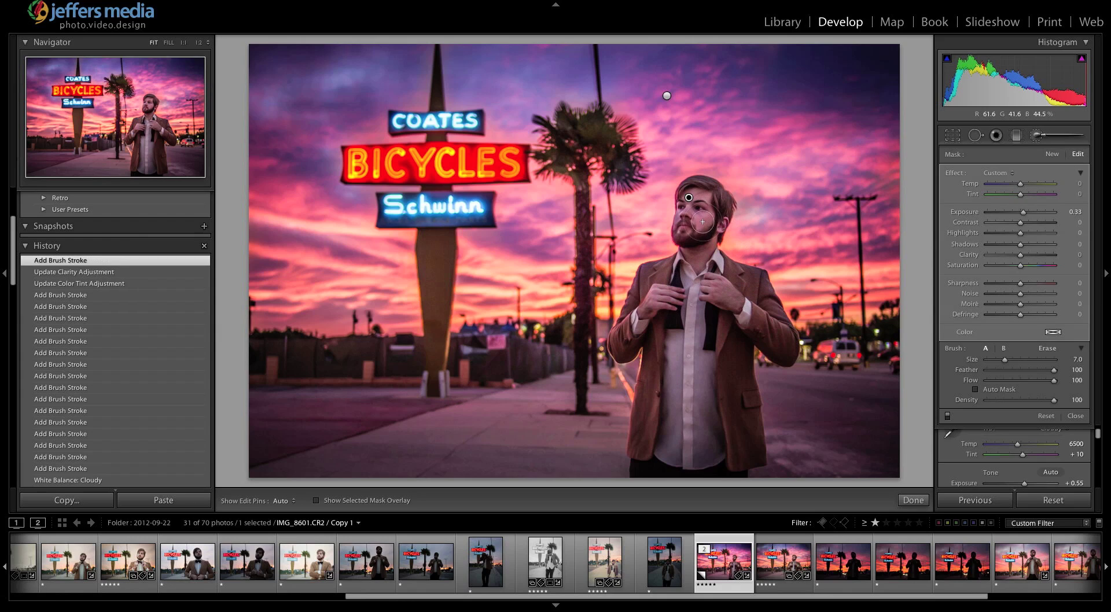
- Magnify the view around his face and chest and raise the brush Exposure to 0.48
click(198, 42)
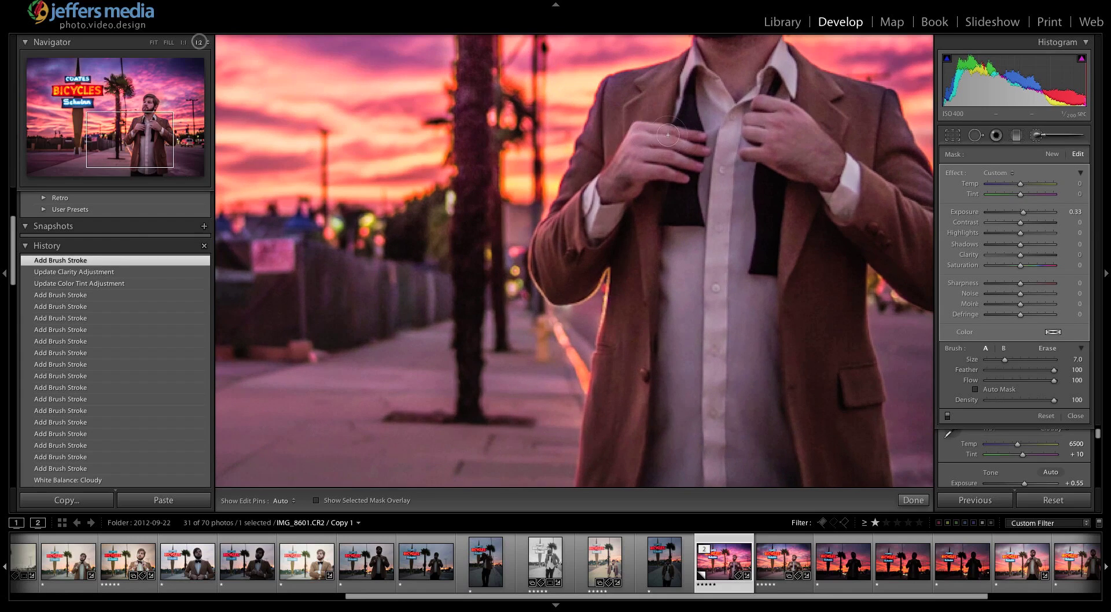
drag(740, 104, 654, 336)
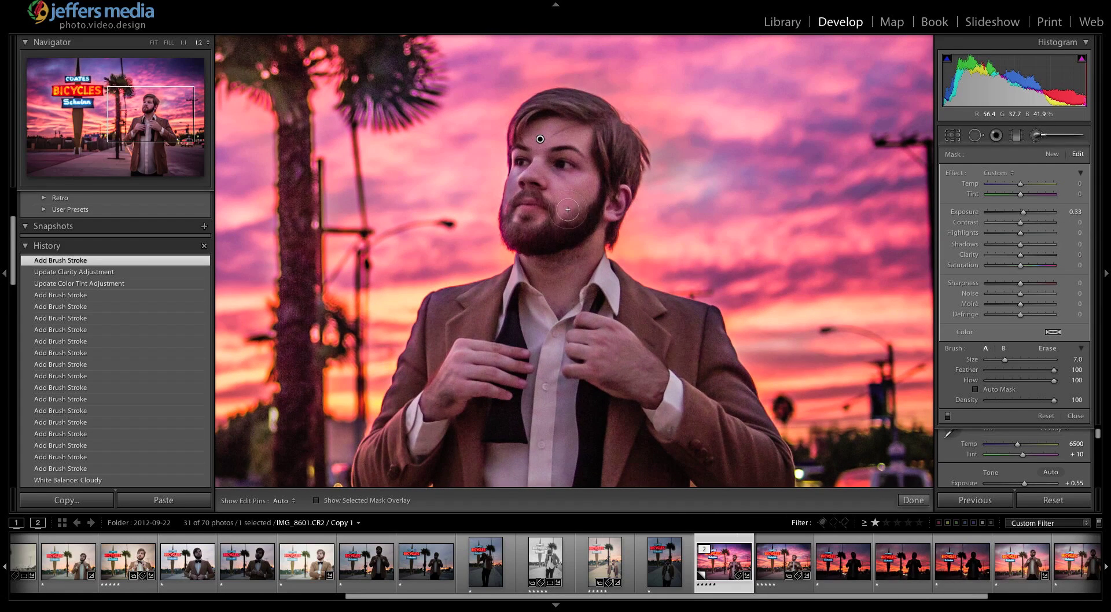
scroll(567, 210, up, 4)
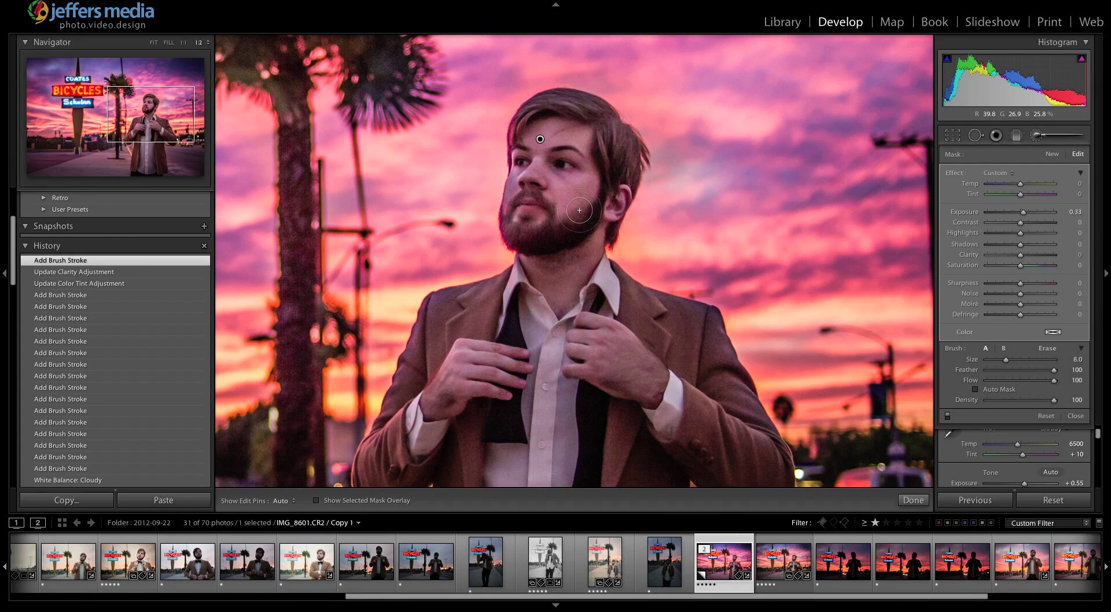
click(1025, 213)
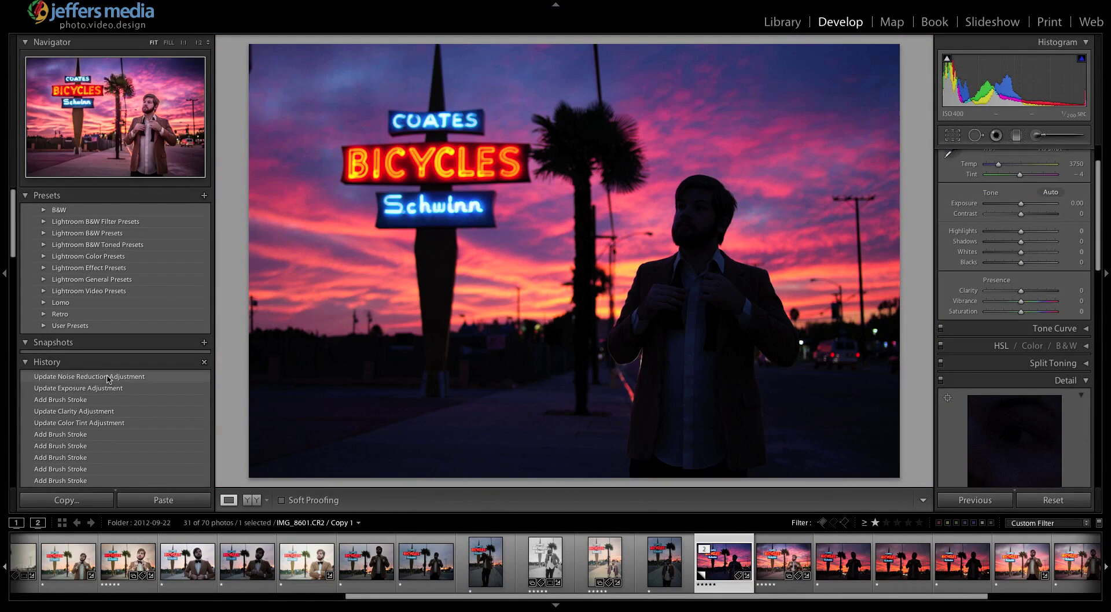
- Select the 'Update Noise Reduction Adjustment' history step to restore the full edit
click(107, 377)
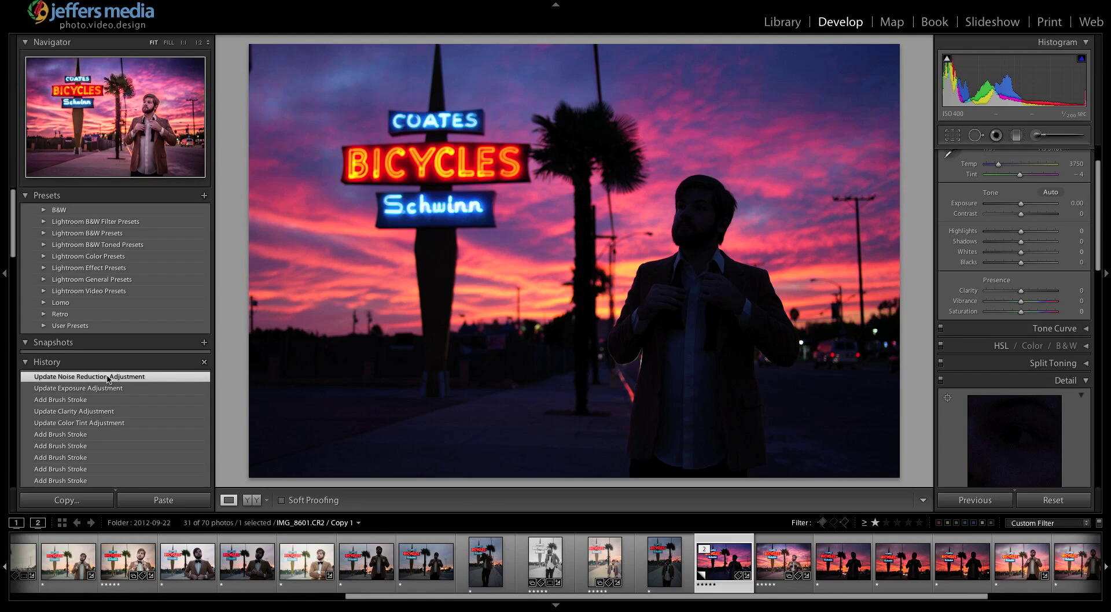